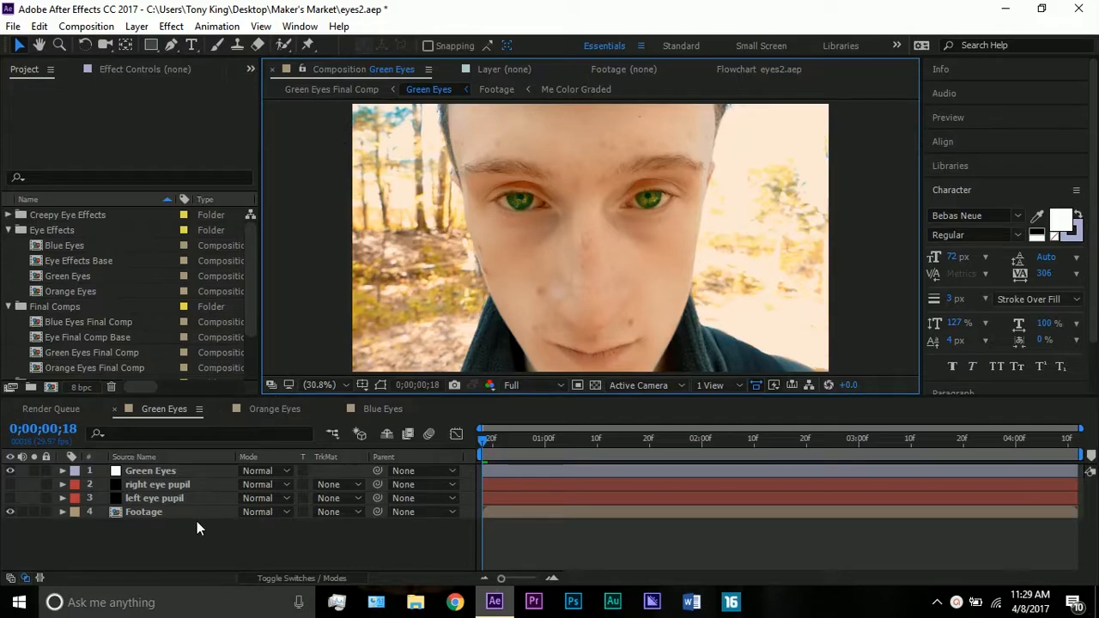
Step: Open the nested Footage composition, fit it to the viewer up to 100%, and compare it with the Me Color Graded layer hidden and shown
click(171, 514)
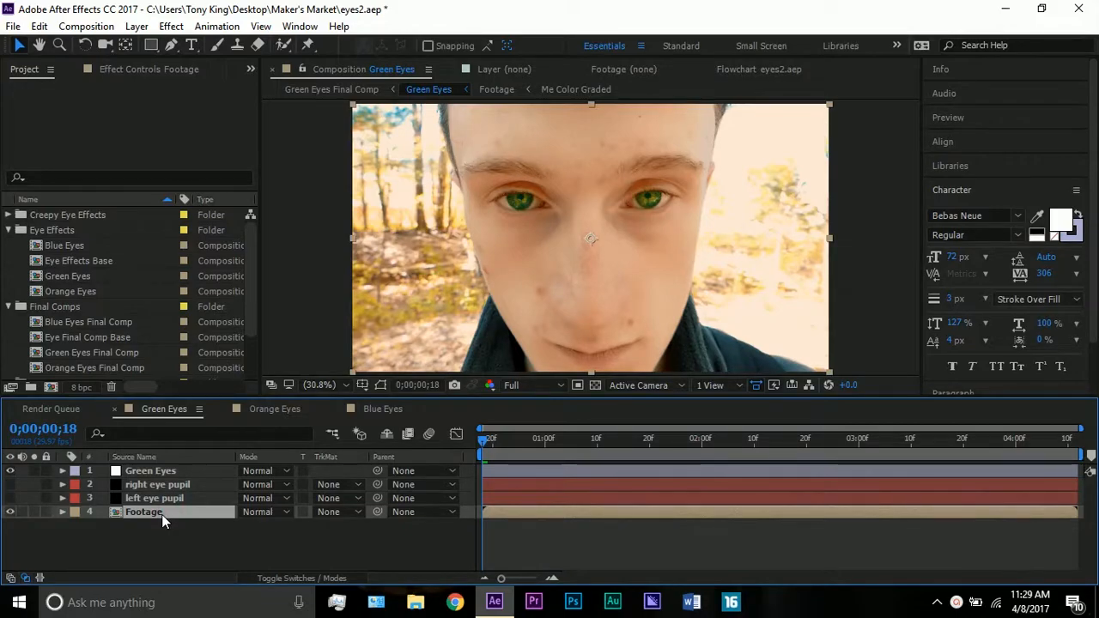
double_click(161, 515)
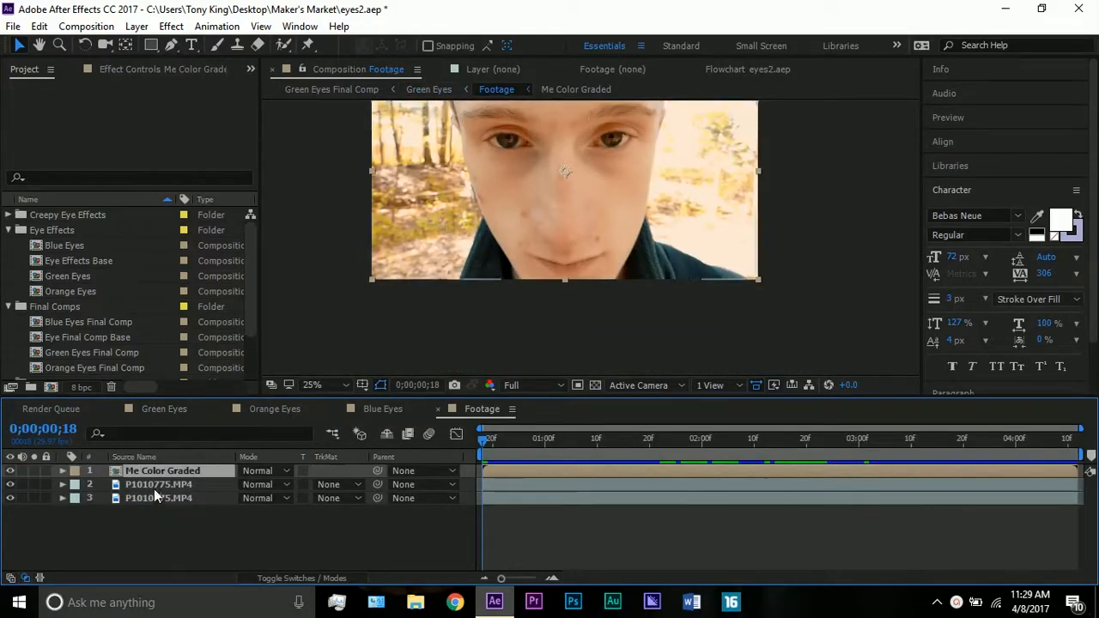
click(319, 386)
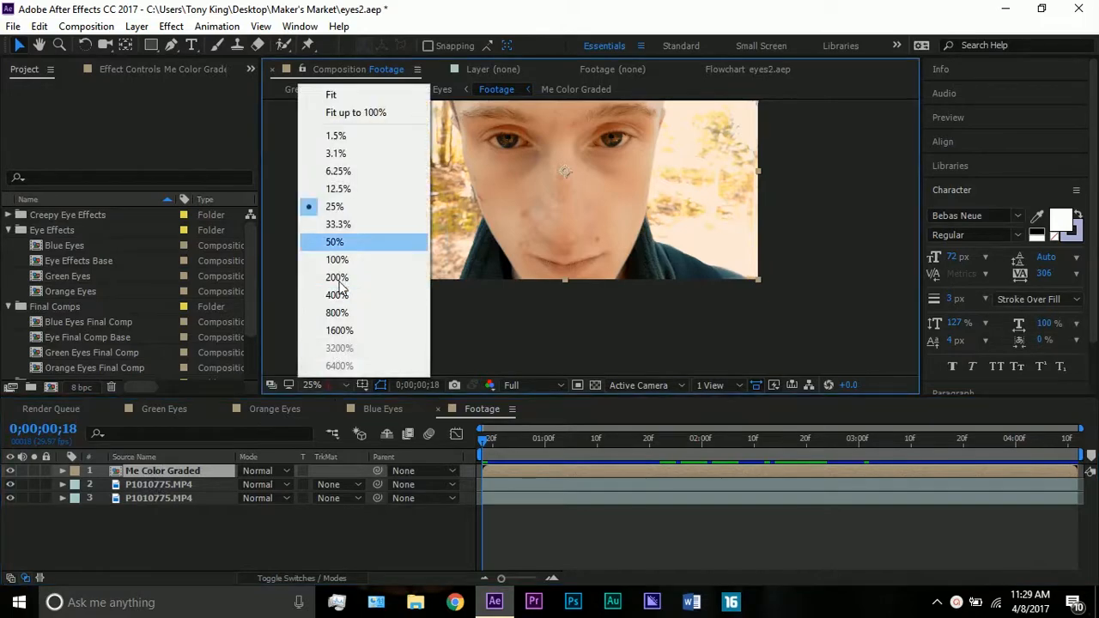
click(356, 112)
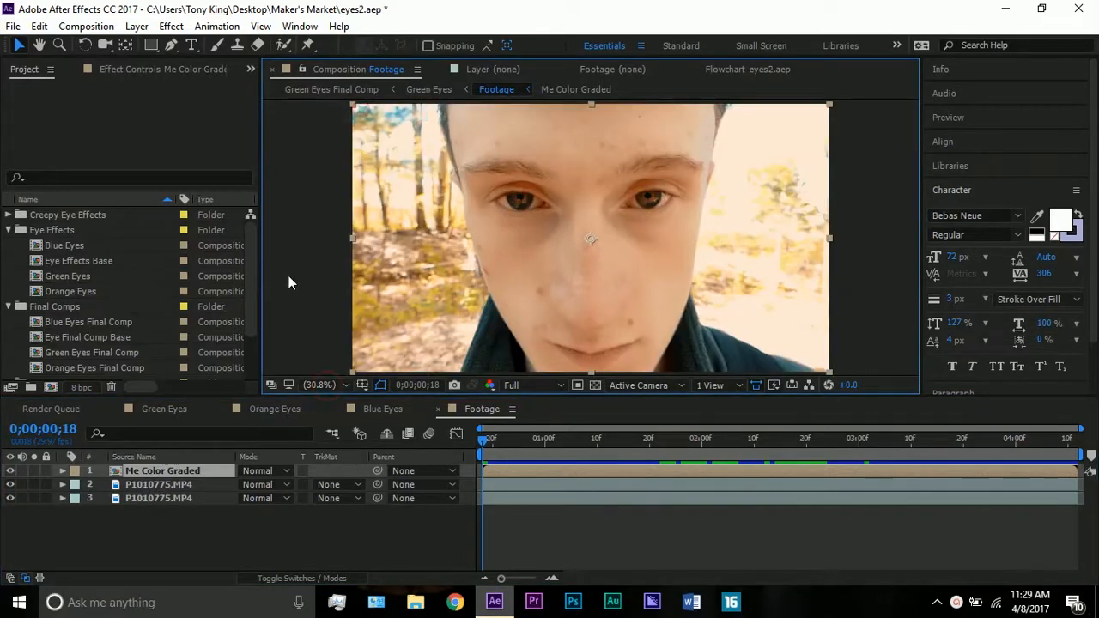
click(11, 472)
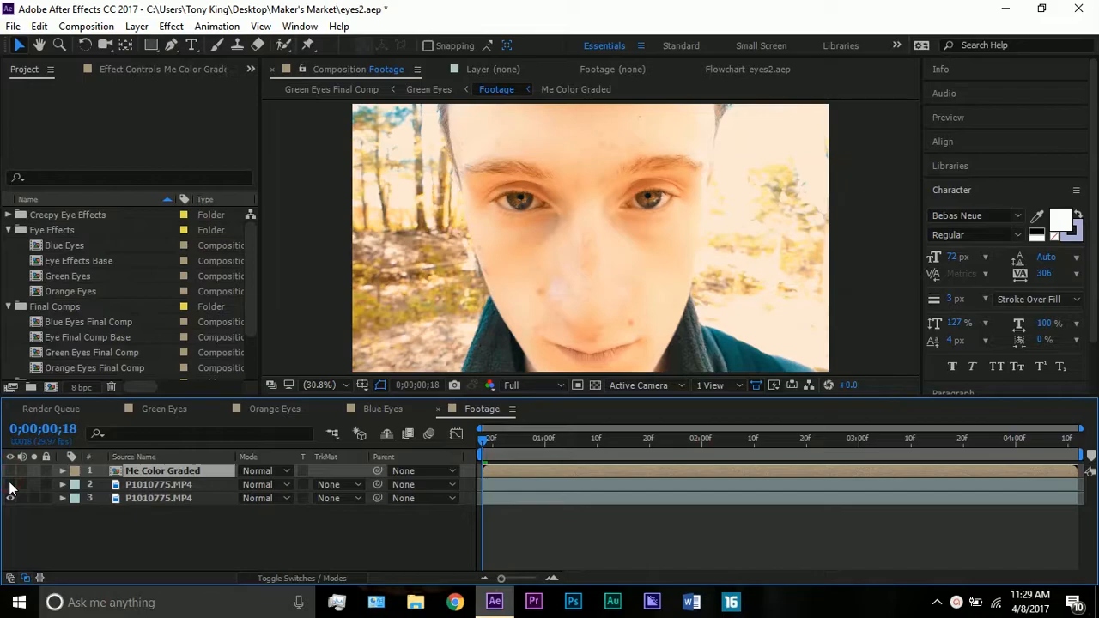
click(11, 471)
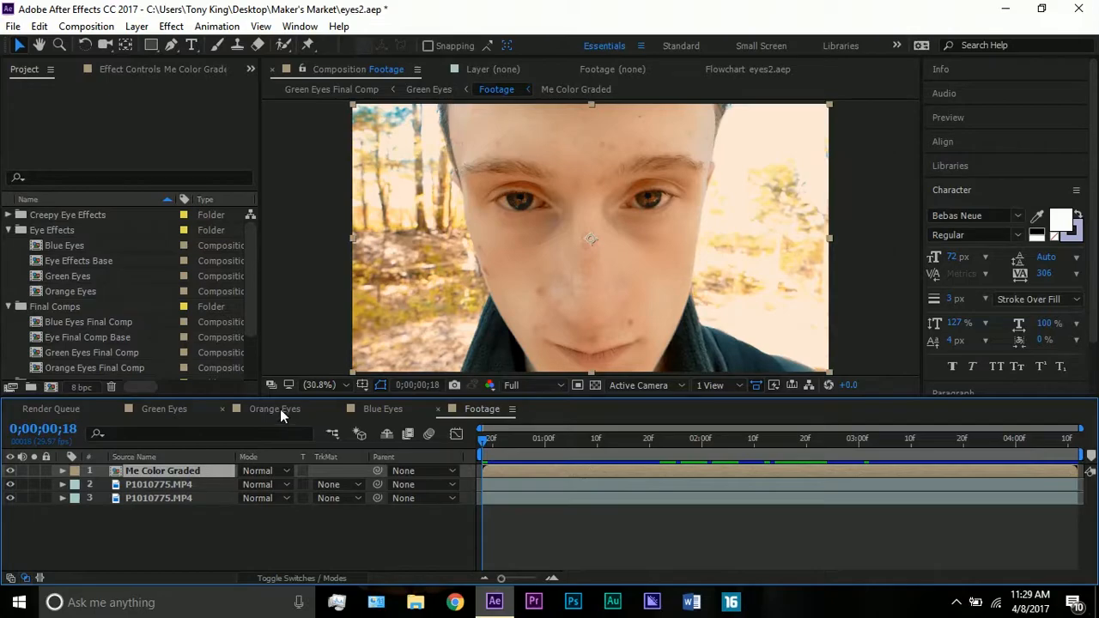
Step: Close the Footage composition's timeline and switch to the Blue Eyes composition
click(192, 411)
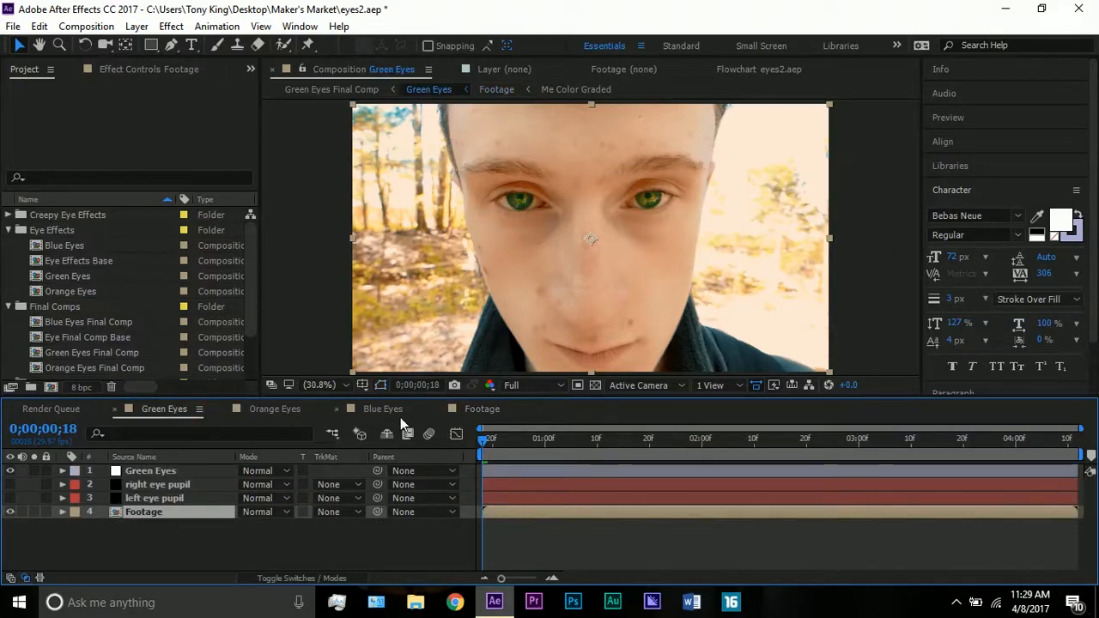
click(441, 408)
click(384, 411)
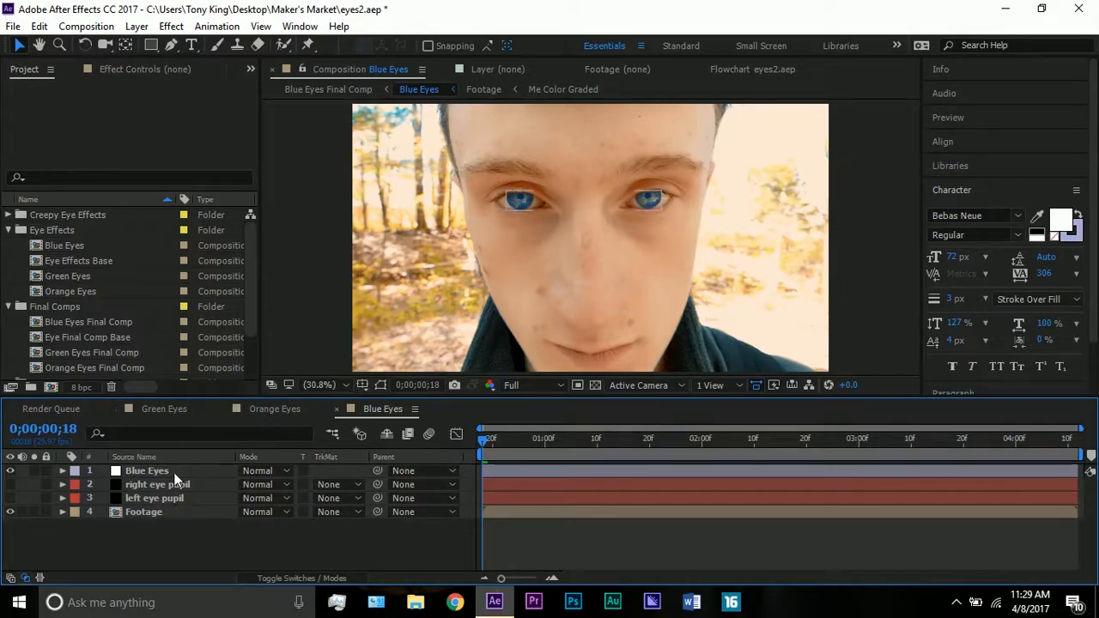
Step: Reveal the mask paths of the right and left eye pupil layers and turn on mask outlines in the viewer
click(154, 494)
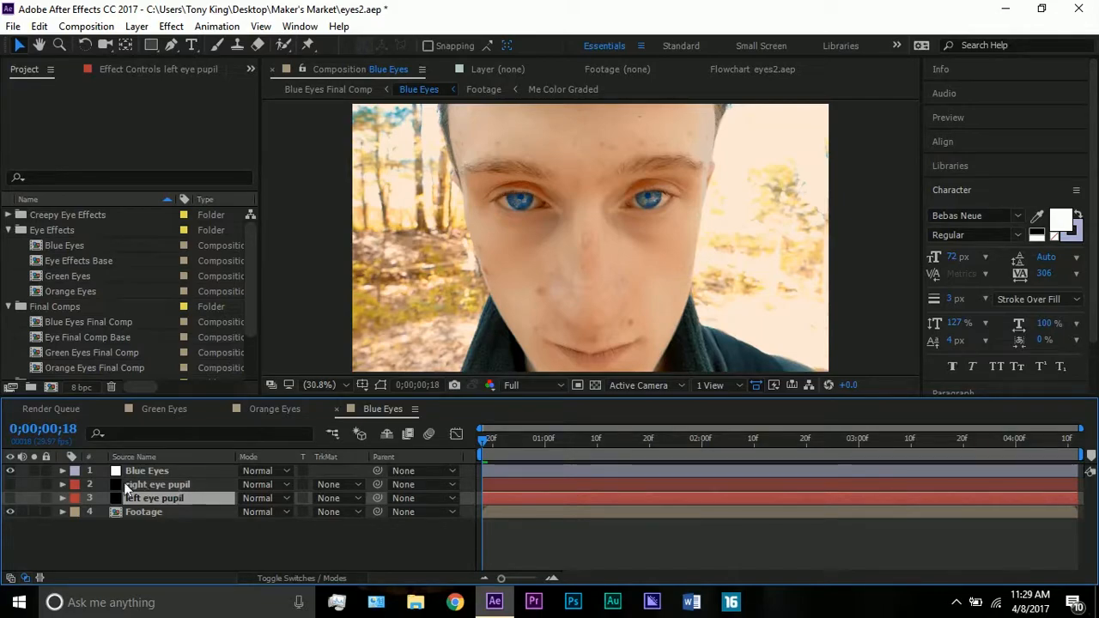
shift+click(151, 486)
key(m)
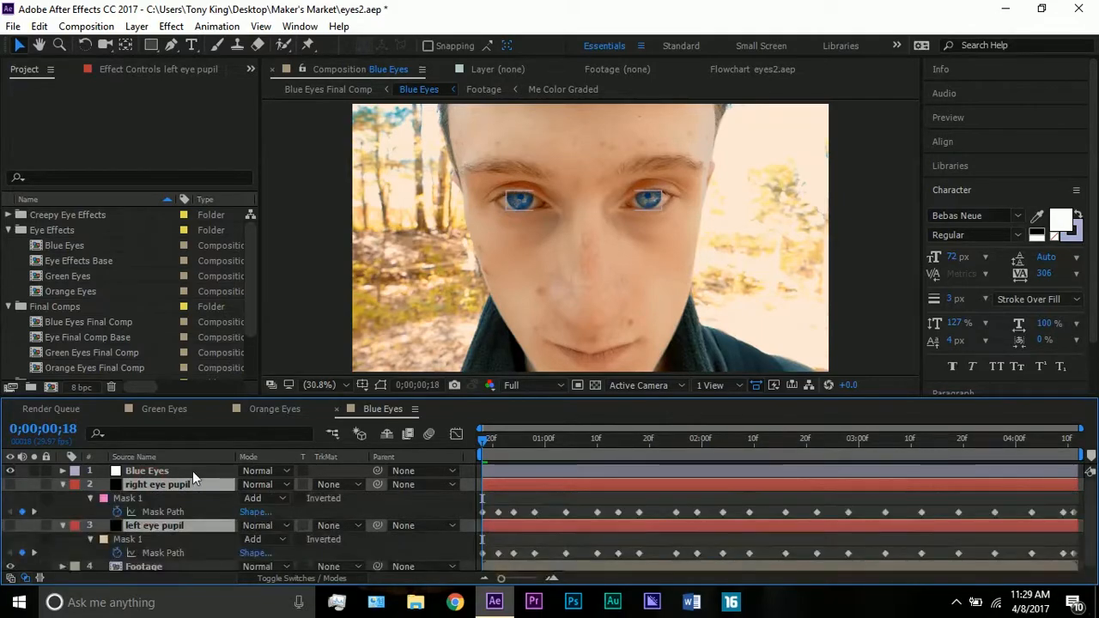
click(168, 487)
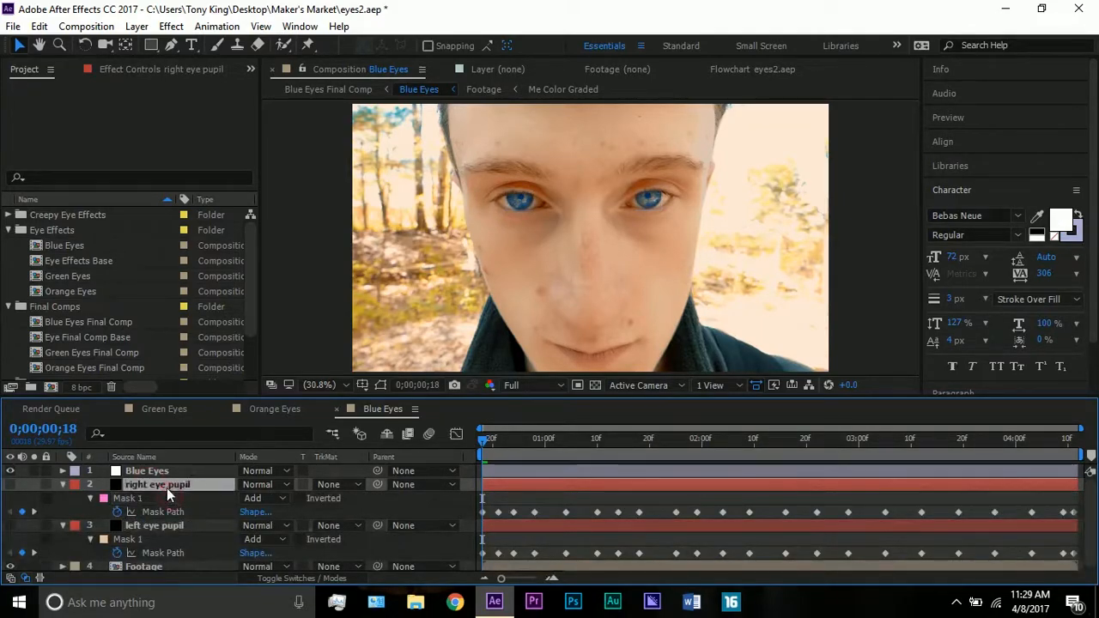
click(166, 525)
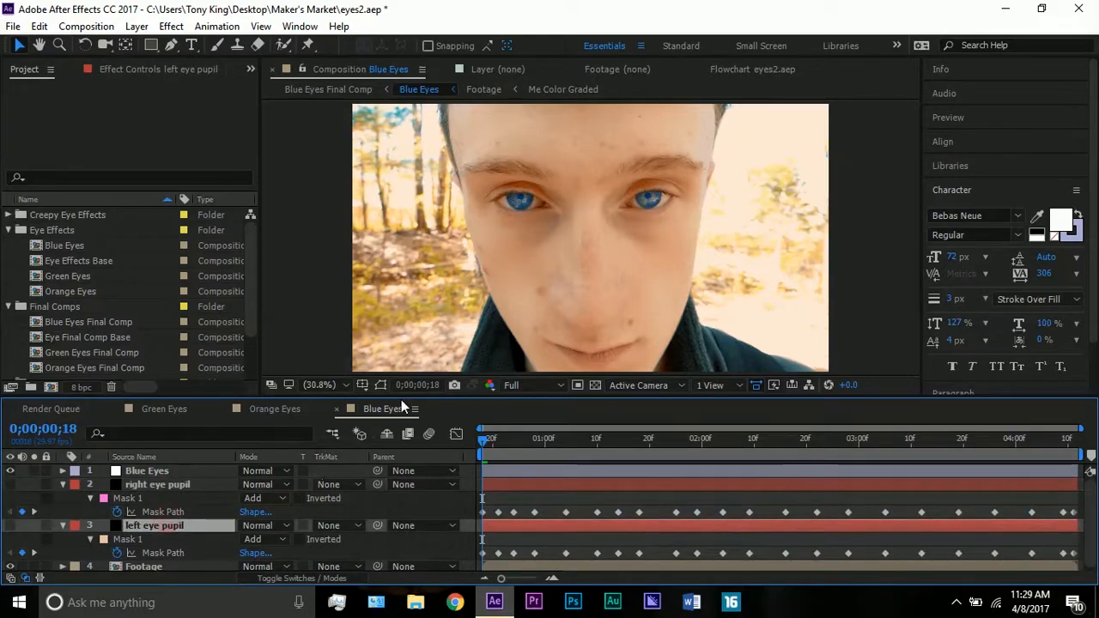
click(383, 387)
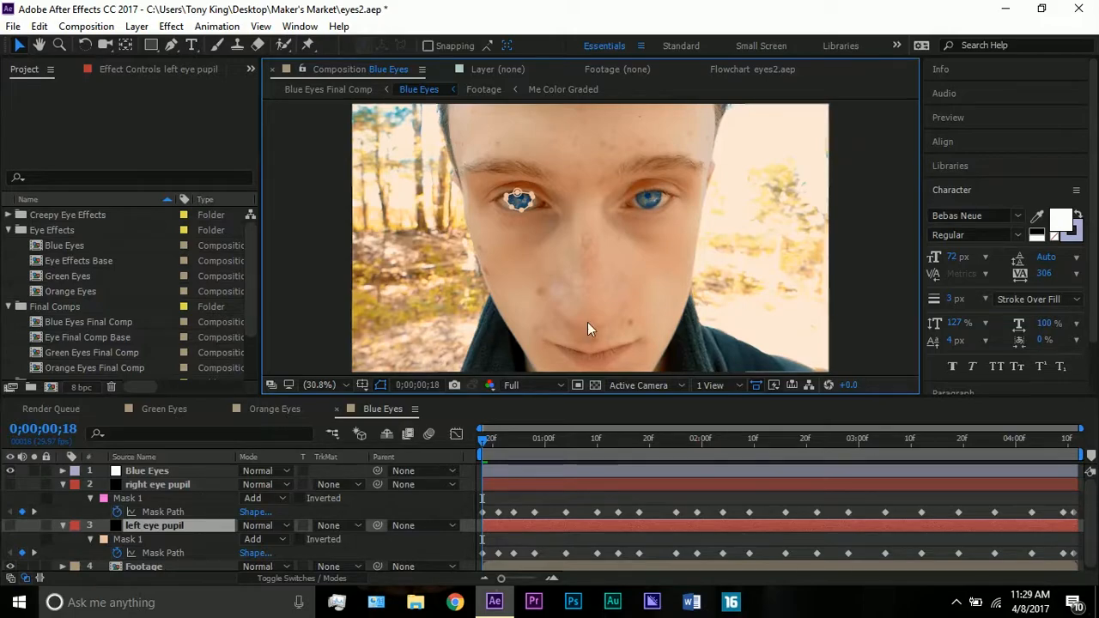
Step: Hide the Blue Eyes layer and inspect the left eye pupil mask up close at 0;00;00;24
click(484, 215)
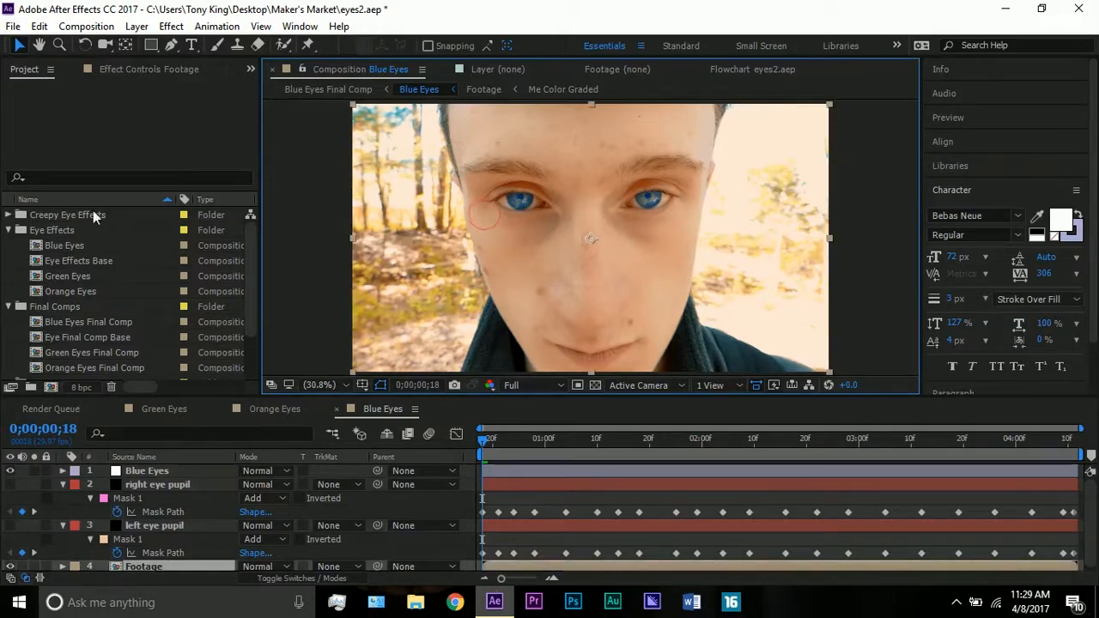
click(165, 526)
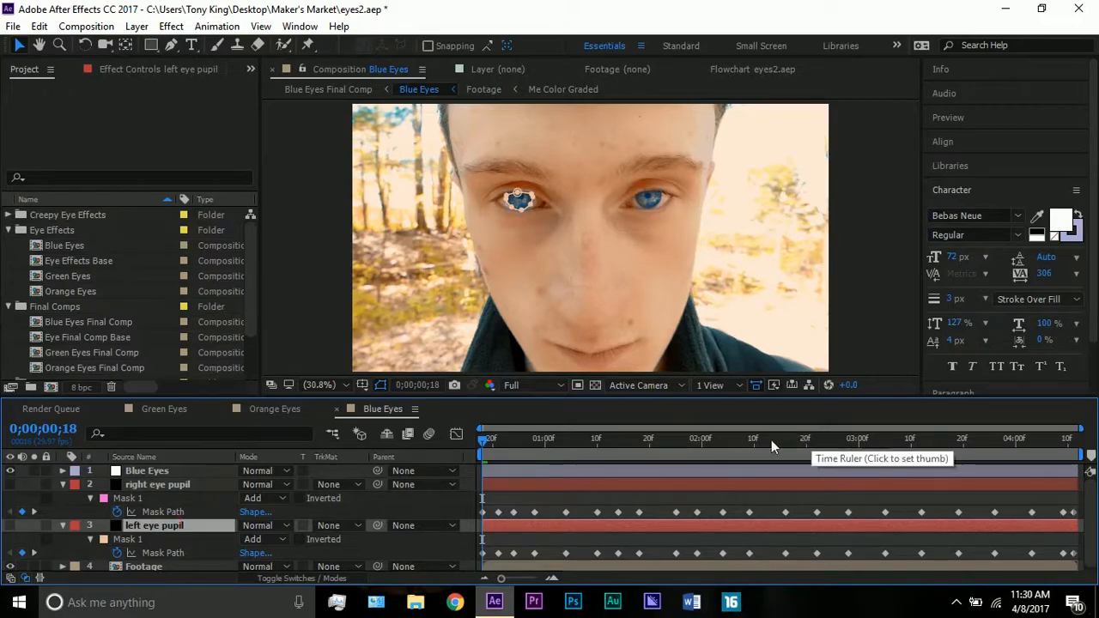
drag(497, 434, 516, 443)
scroll(504, 215, up, 1)
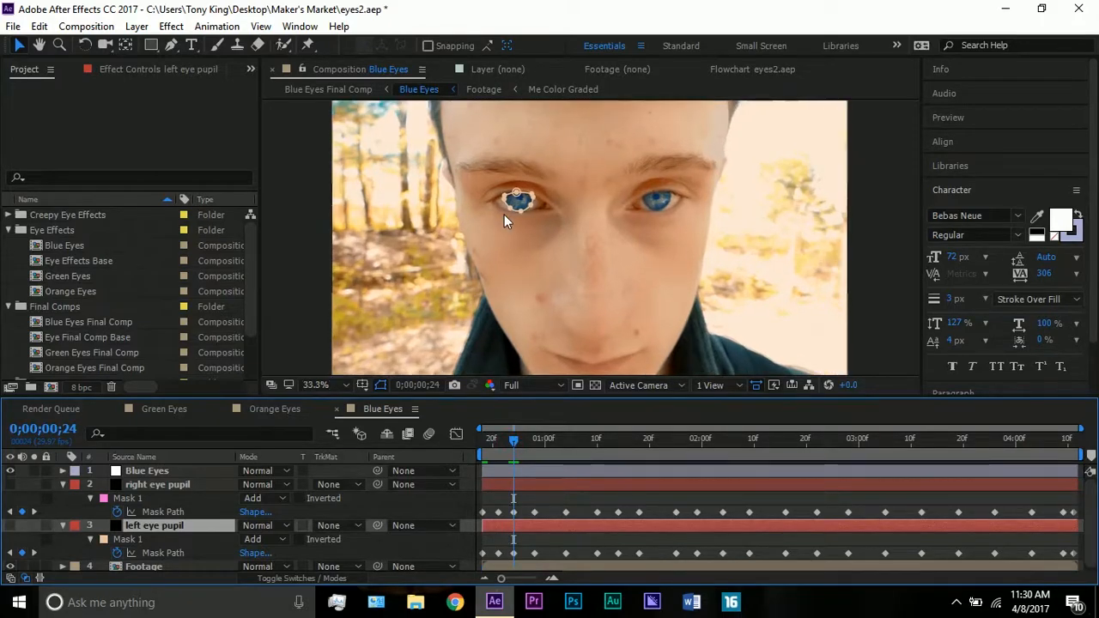
scroll(504, 215, up, 3)
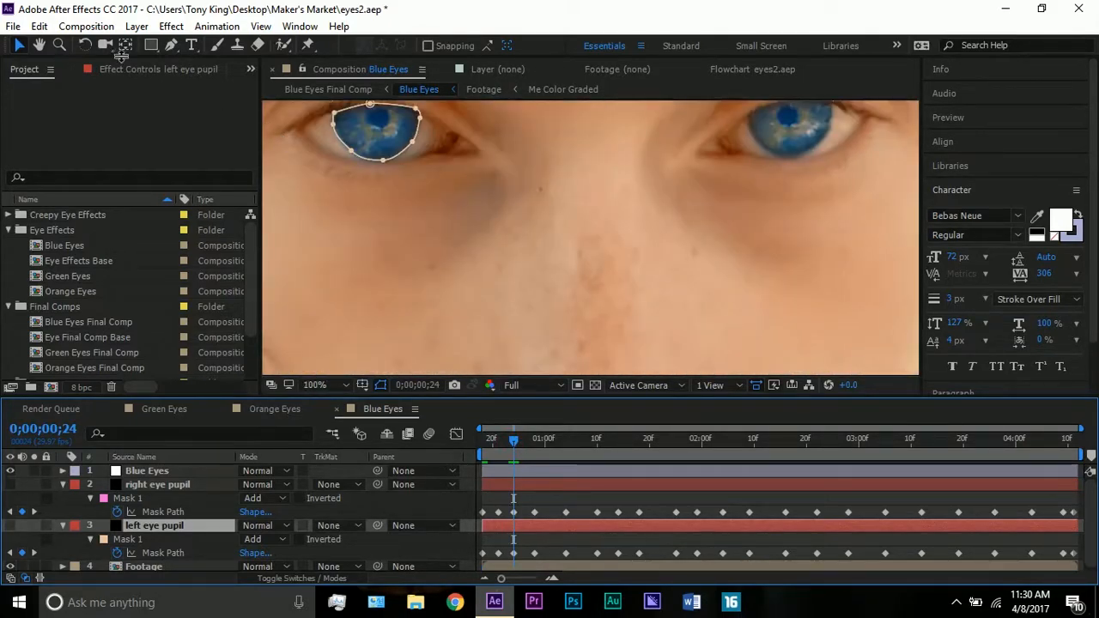
click(42, 48)
drag(336, 147, 505, 208)
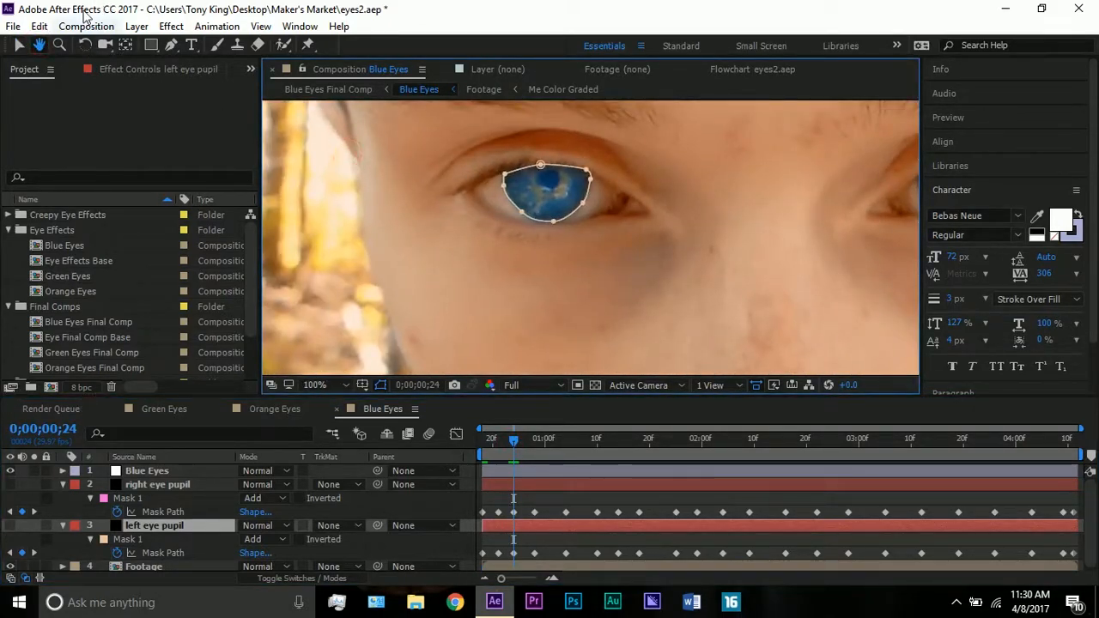
click(20, 46)
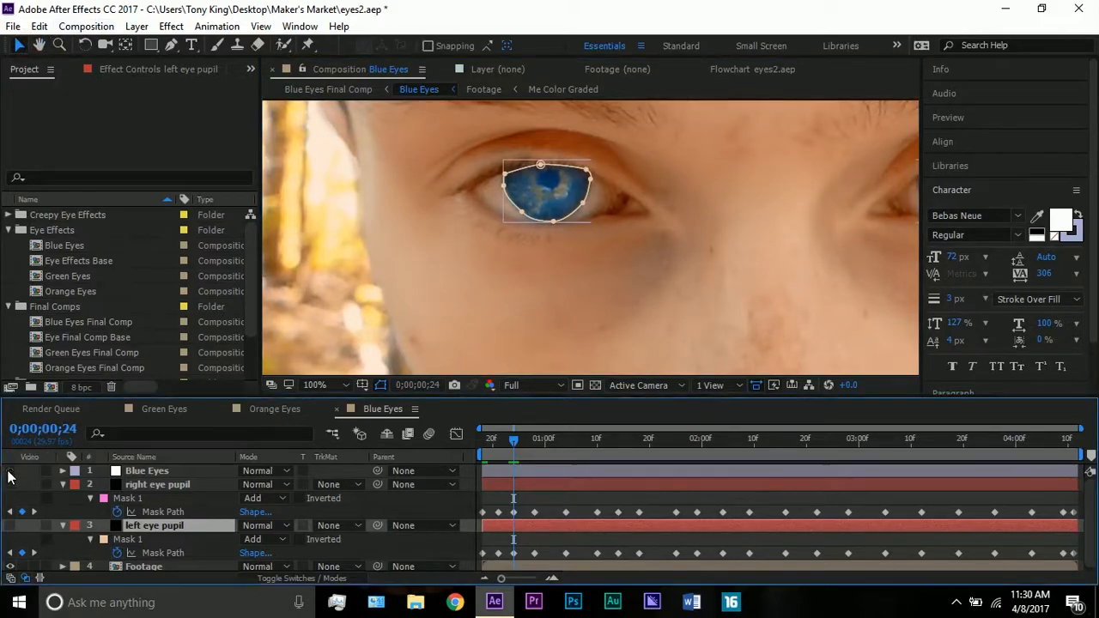
click(541, 164)
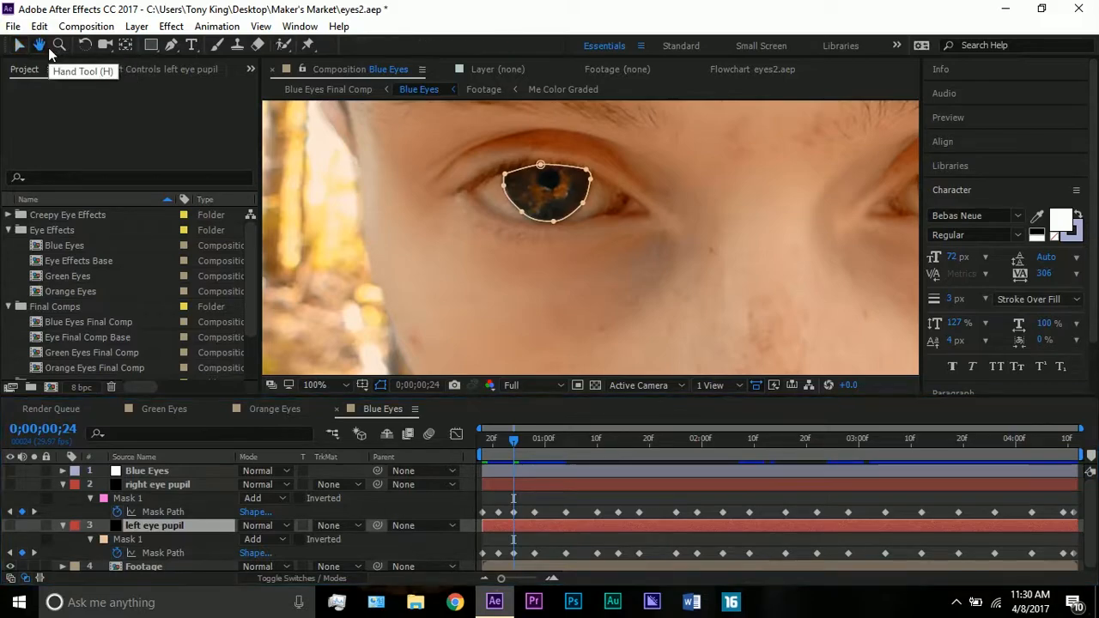
Step: Scrub to 0;00;01;10 to check how the left eye pupil mask follows the iris
click(38, 46)
mouse_move(478, 173)
mouse_down()
mouse_move(498, 229)
mouse_move(469, 181)
mouse_up()
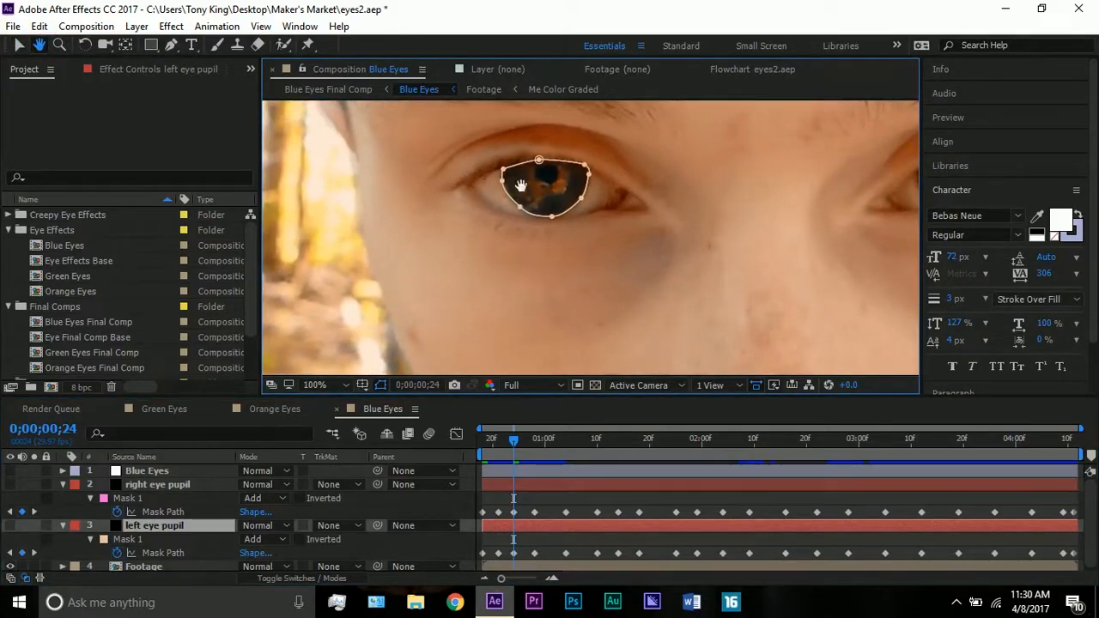
click(19, 46)
drag(528, 437, 599, 452)
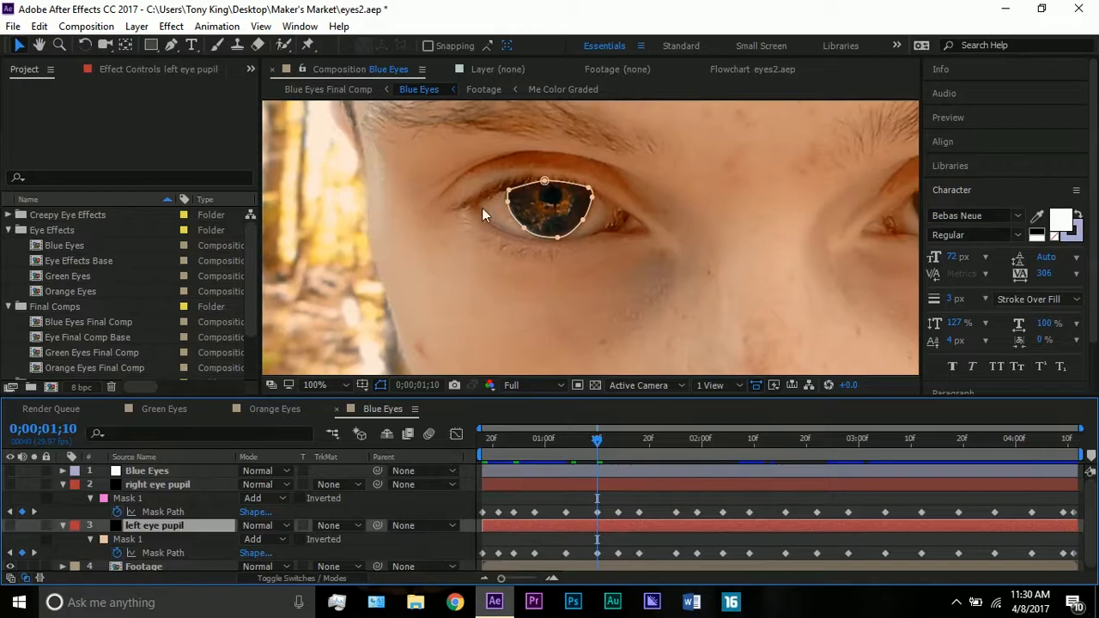
Step: Inspect the right eye pupil layer's mask around the other iris at the current frame
click(38, 45)
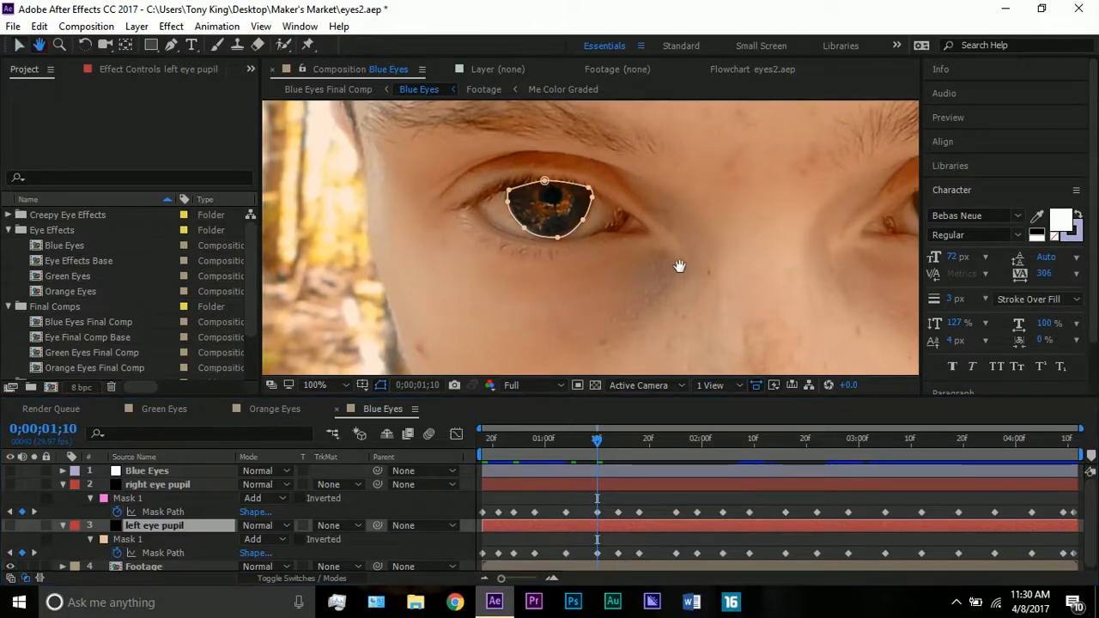
drag(679, 266, 418, 271)
click(19, 45)
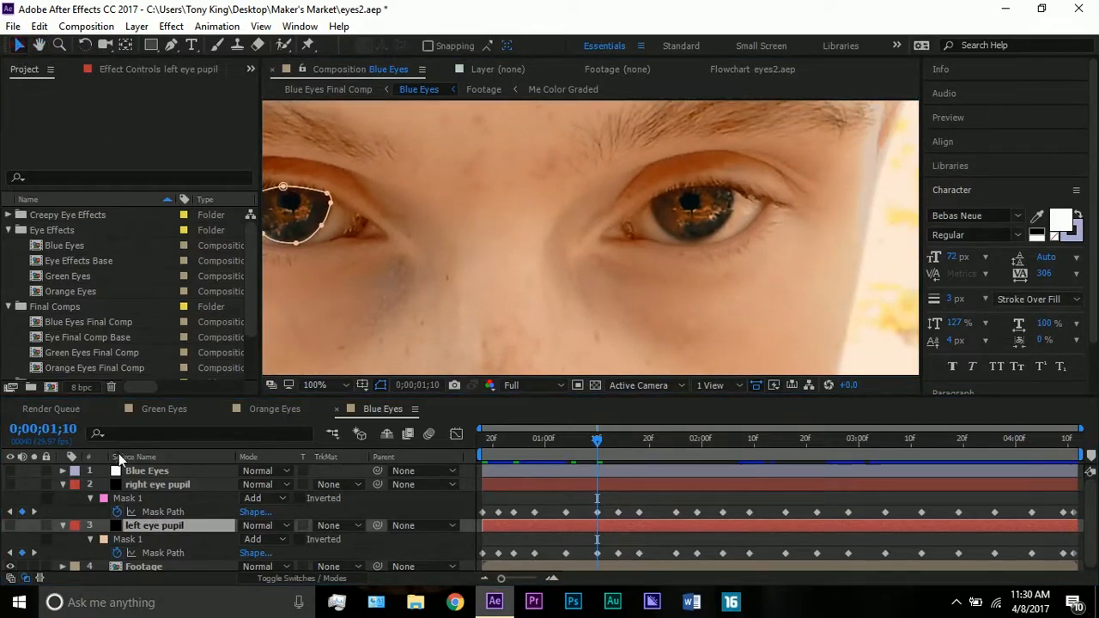
click(152, 488)
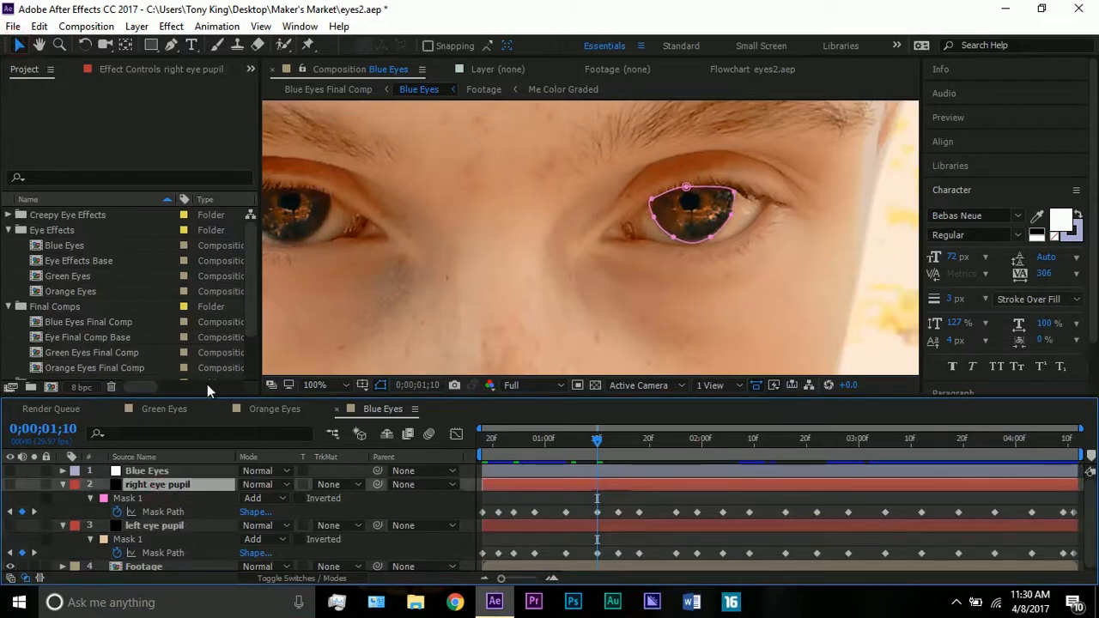
Step: Collapse the two pupil layers' mask properties, fit the composition up to 100%, and deselect all layers
click(60, 485)
click(60, 497)
click(336, 384)
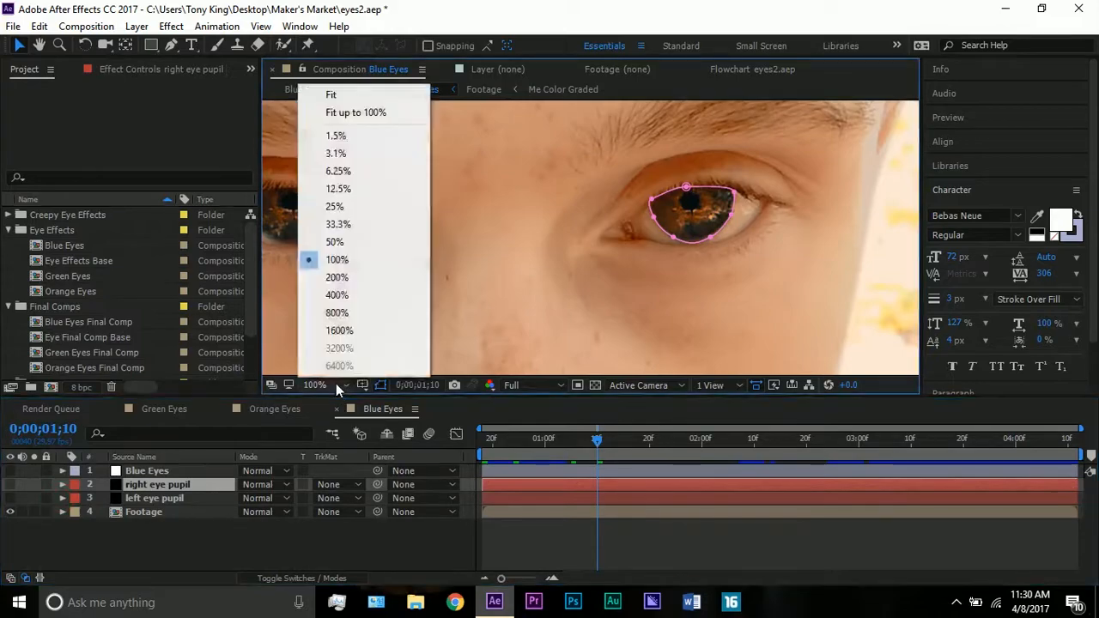
click(391, 110)
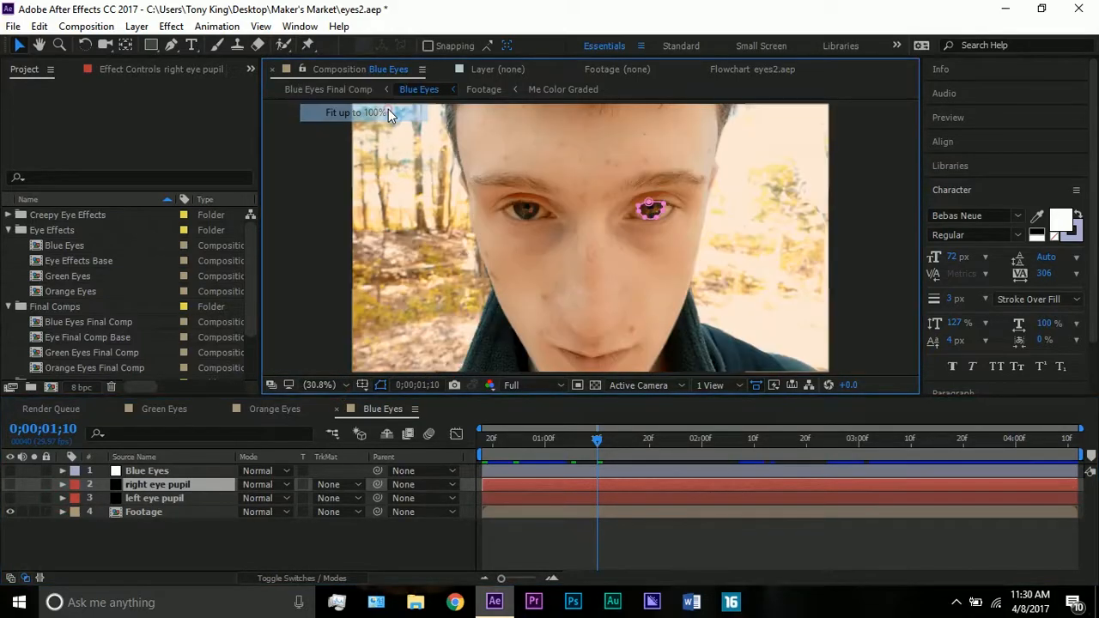
click(338, 289)
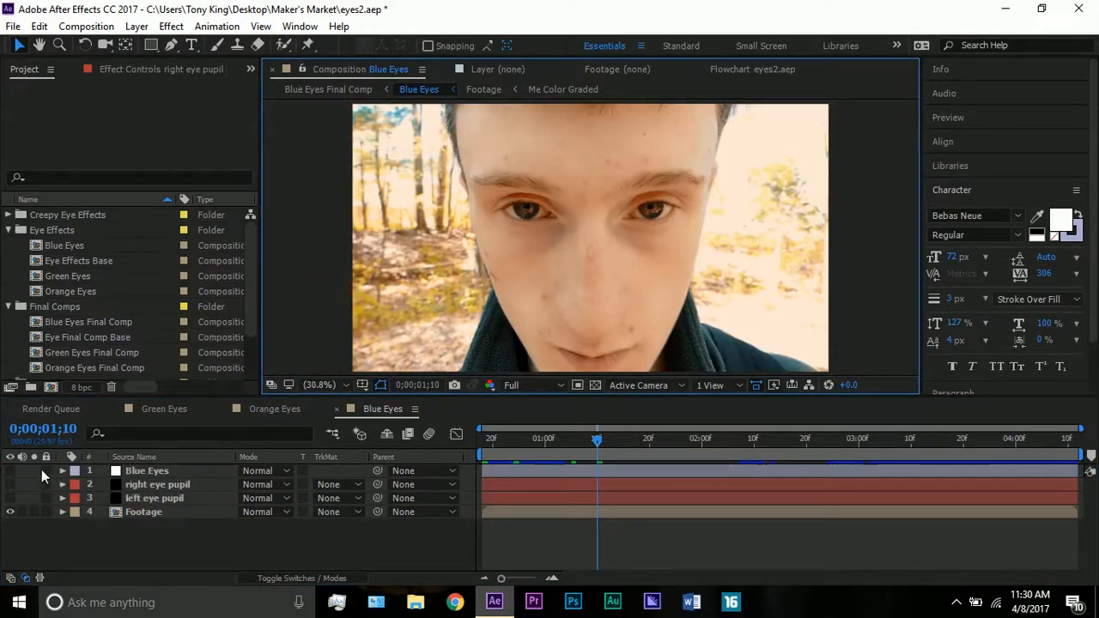
Step: Make the Blue Eyes layer visible again and return the current time to 0;00;00;18
click(151, 474)
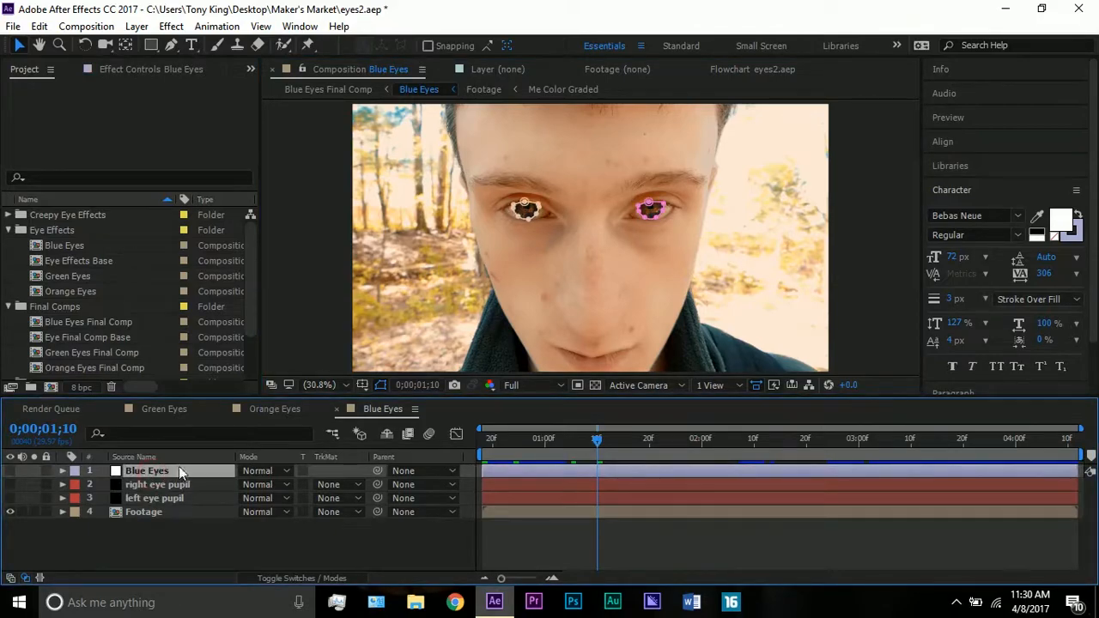
click(11, 471)
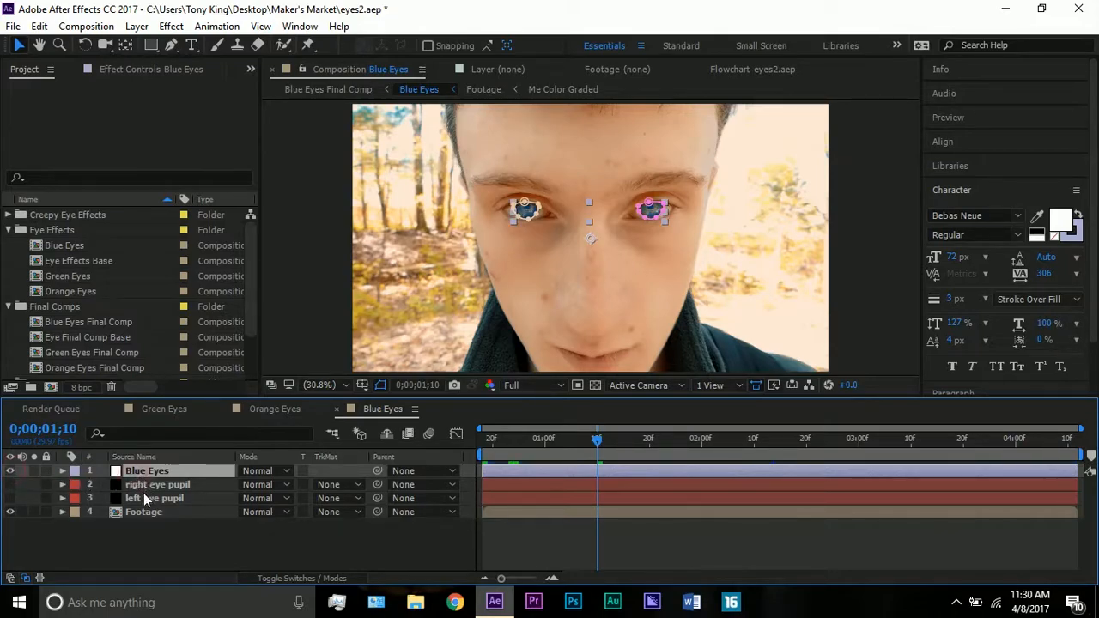
drag(577, 442, 428, 448)
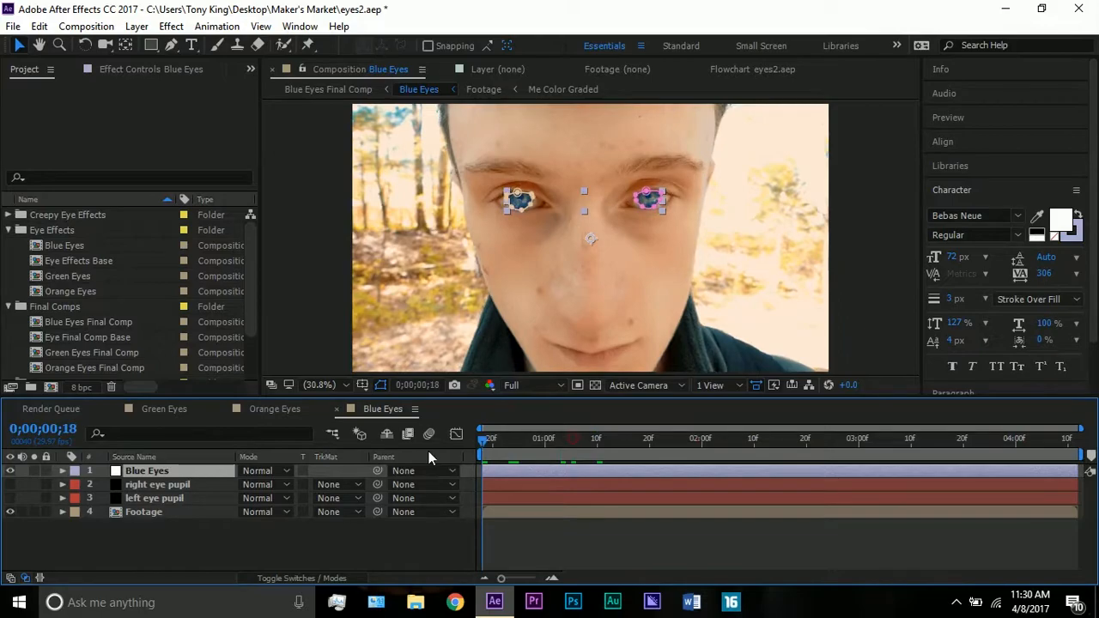
Step: Reveal the mask paths of the left and right eye pupil layers, and select the Blue Eyes layer
click(162, 499)
key(m)
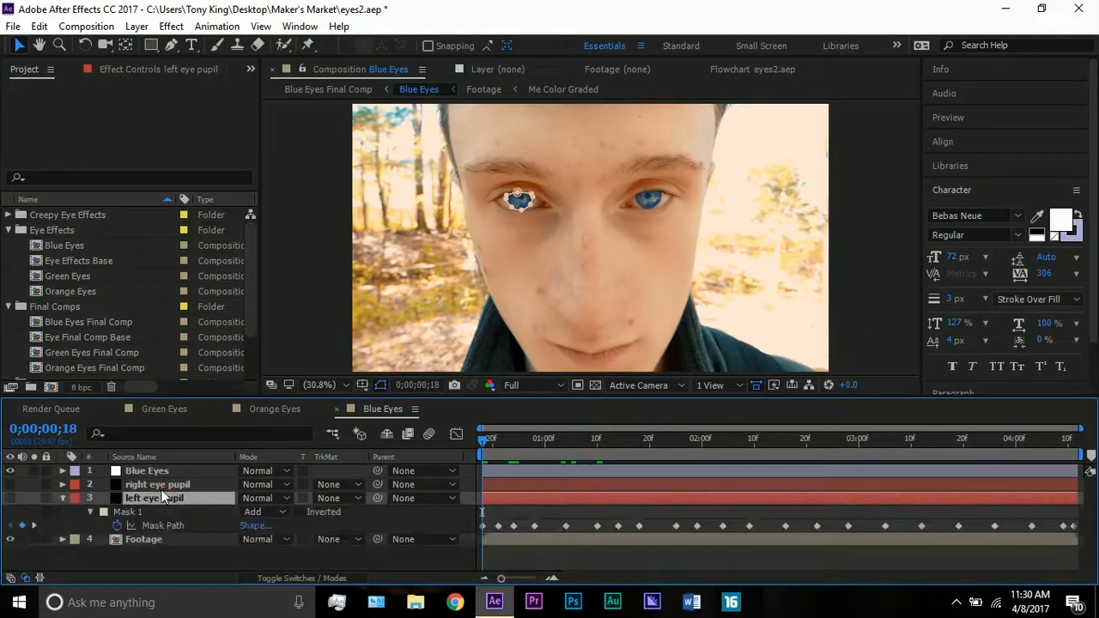
click(154, 485)
key(m)
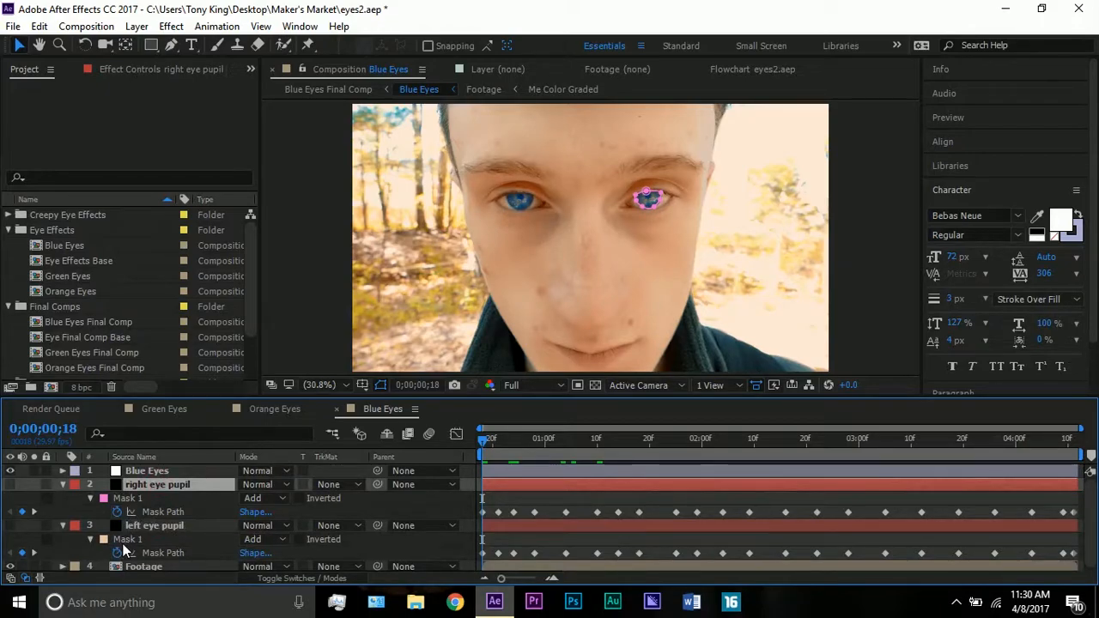
click(129, 525)
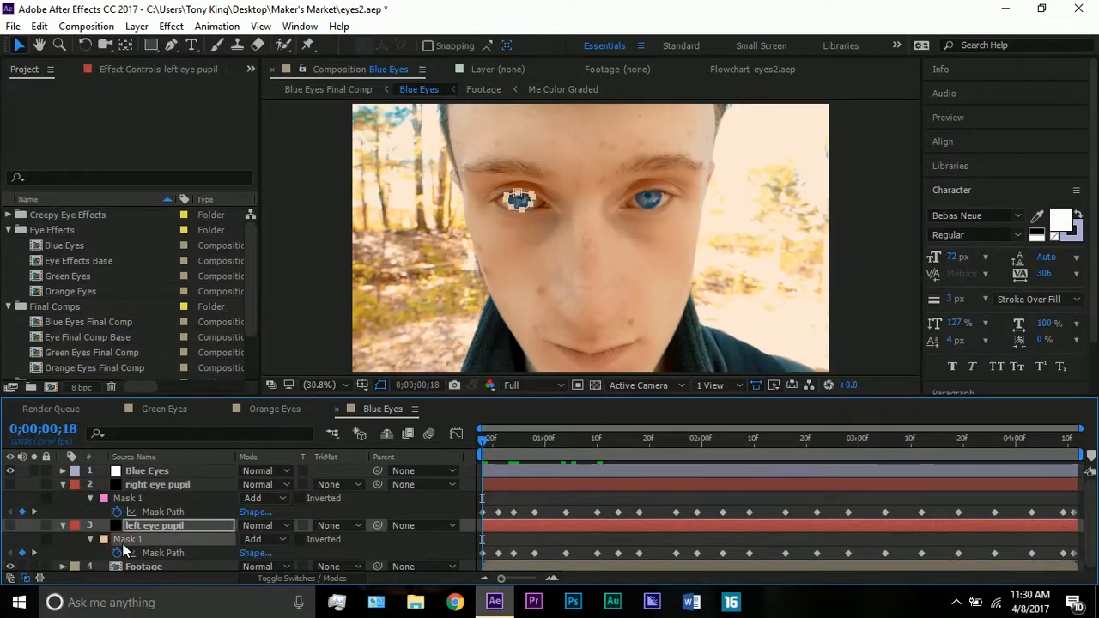
click(143, 476)
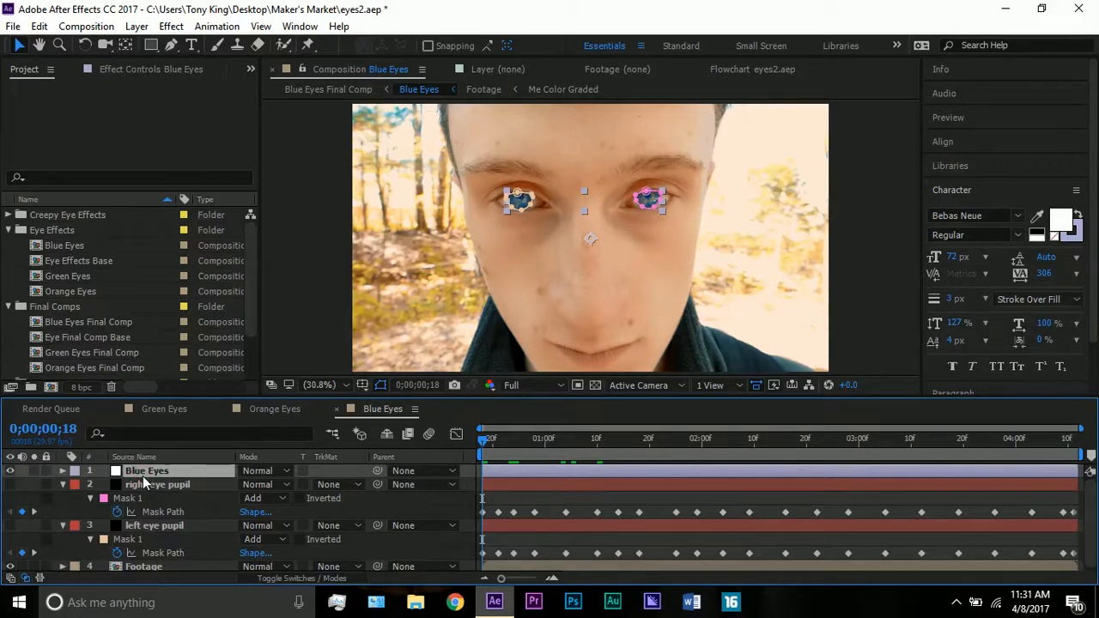
Step: Check the right eye pupil layer's Mask 1 at 0;00;01;04, and return the current time to 0;00;00;18
click(138, 500)
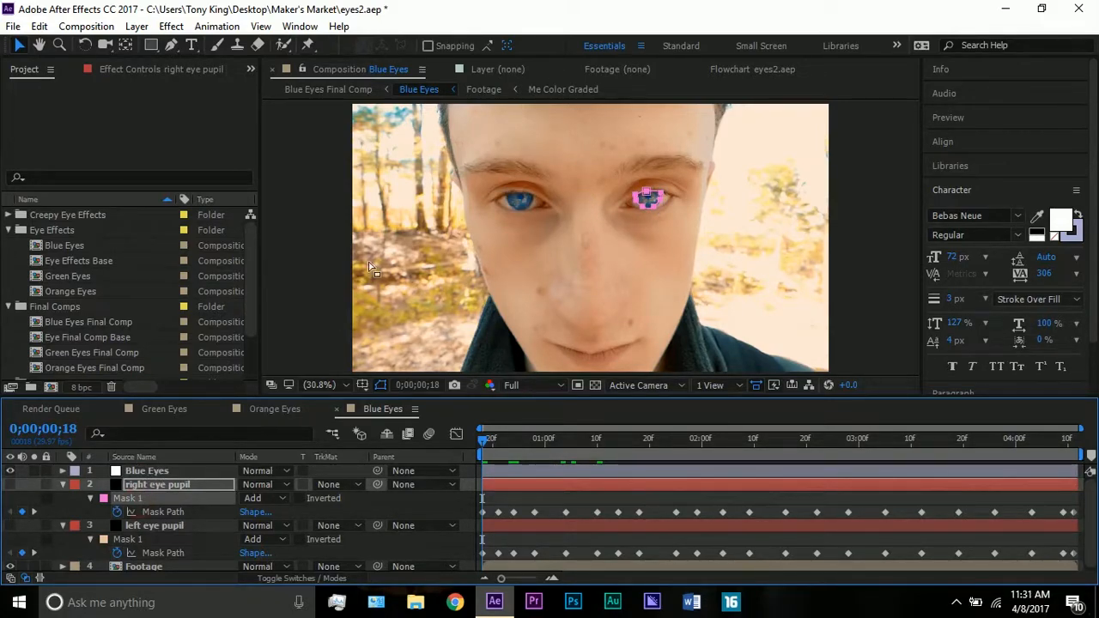
click(513, 218)
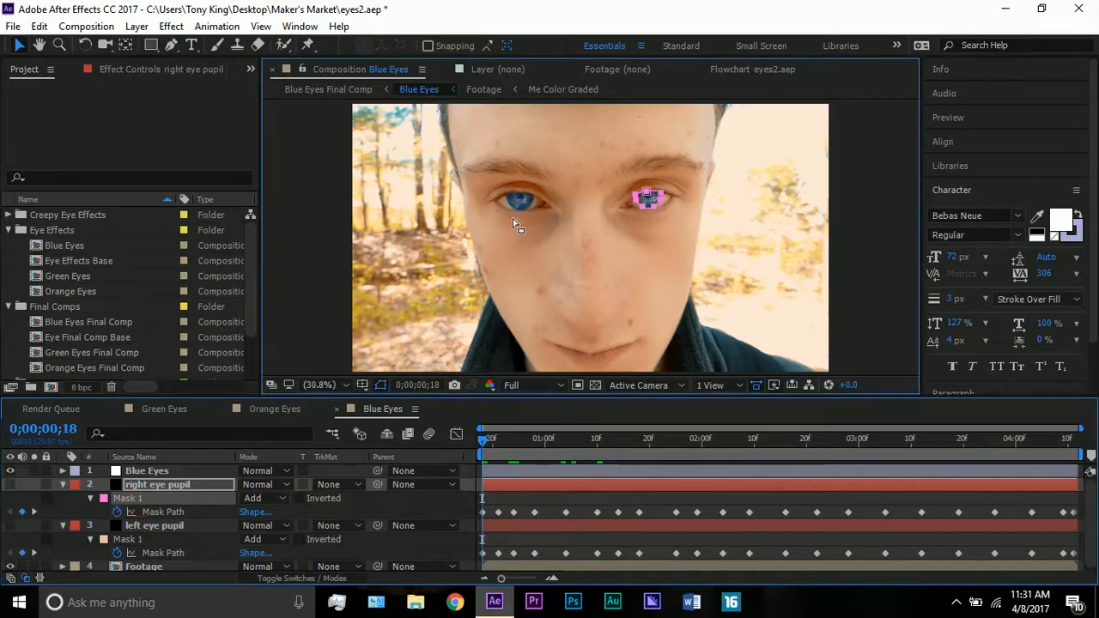
click(513, 218)
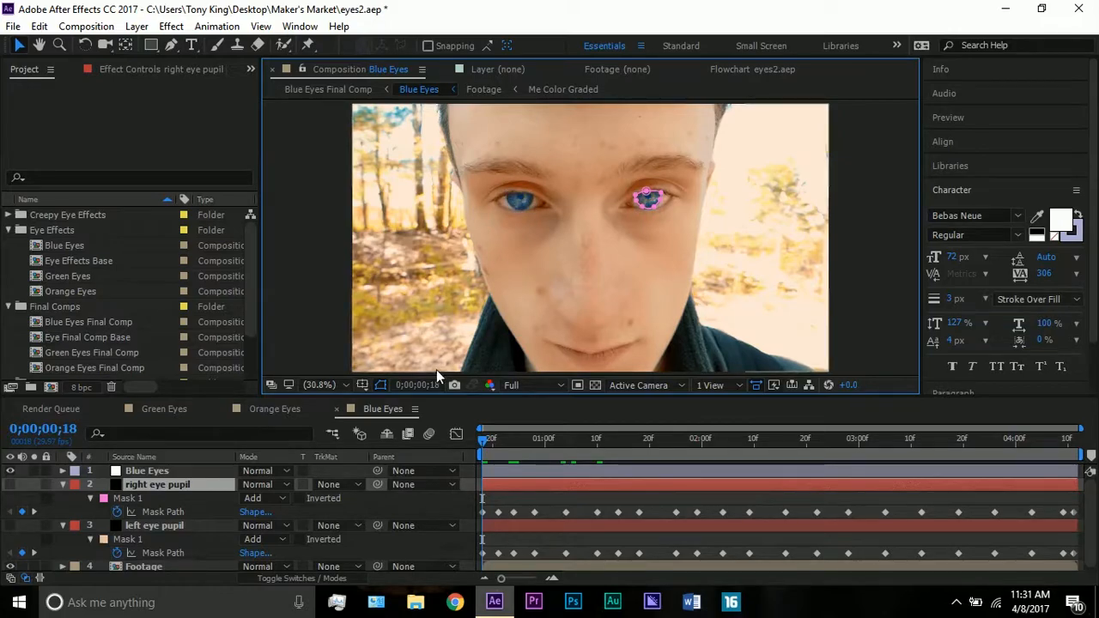
click(567, 440)
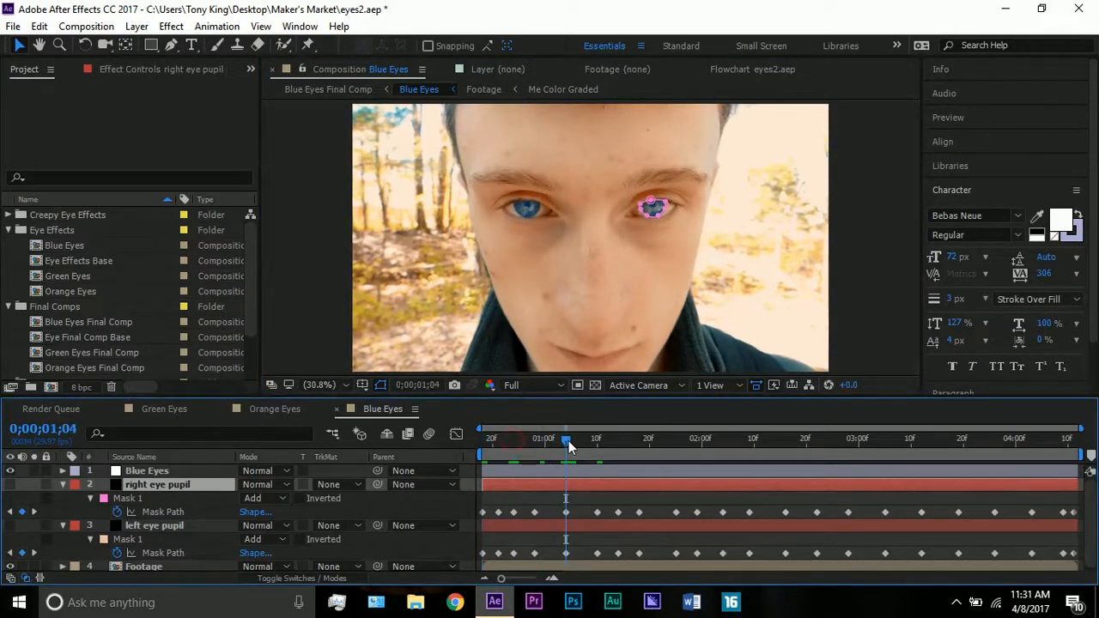
click(485, 439)
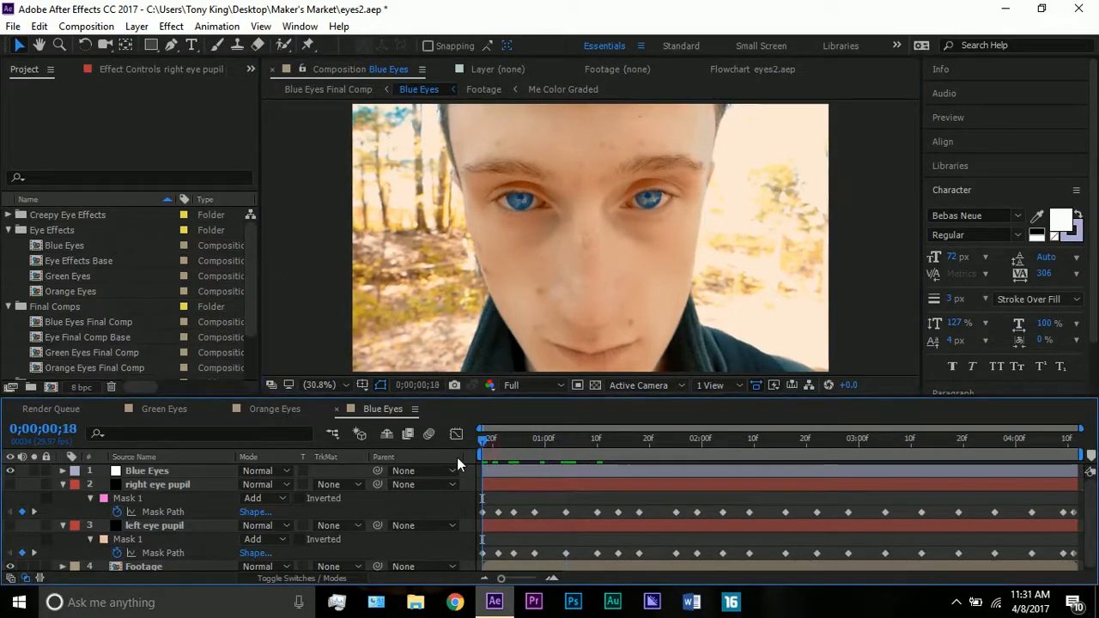
Step: Check how the left eye pupil layer's Mask 1 follows the iris up to 0;00;01;10, and go back to 0;00;00;18
click(132, 541)
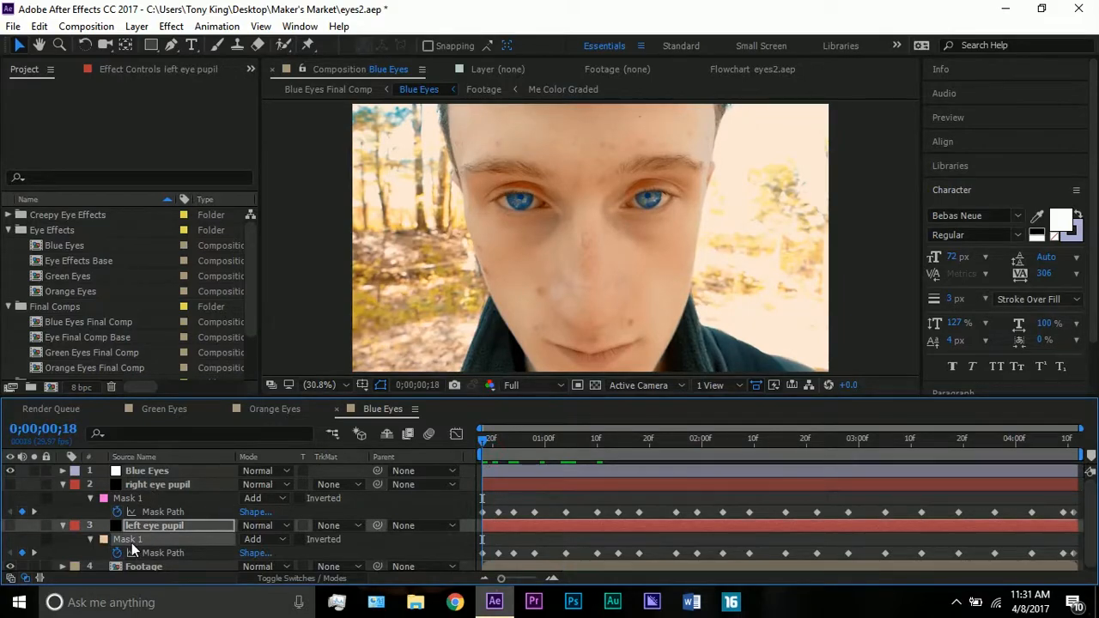
click(615, 443)
drag(616, 443, 597, 441)
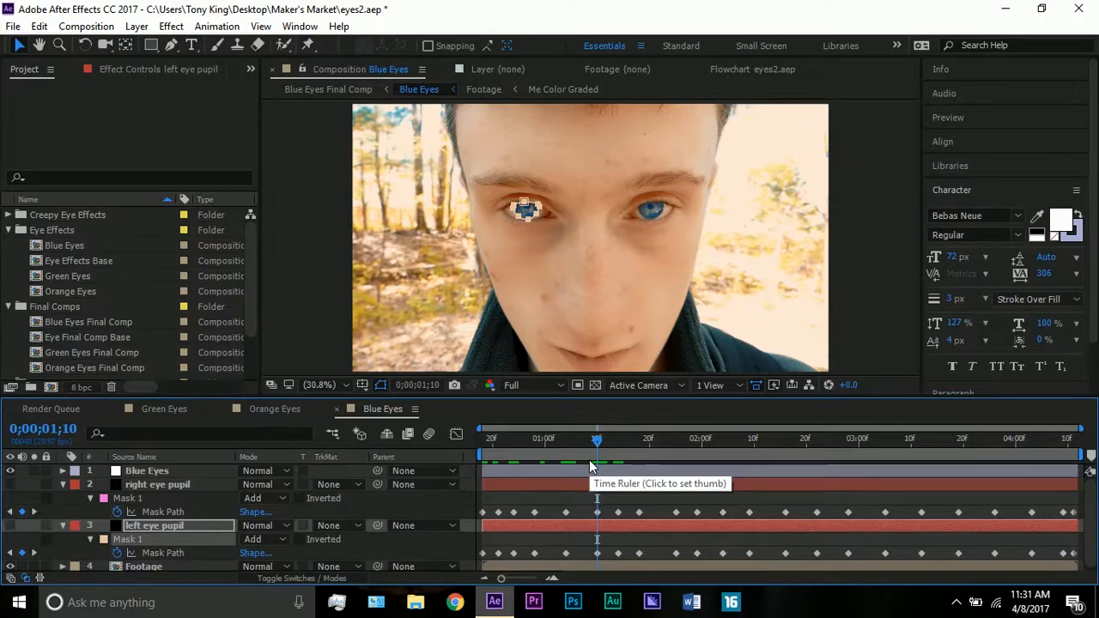
drag(597, 442, 470, 444)
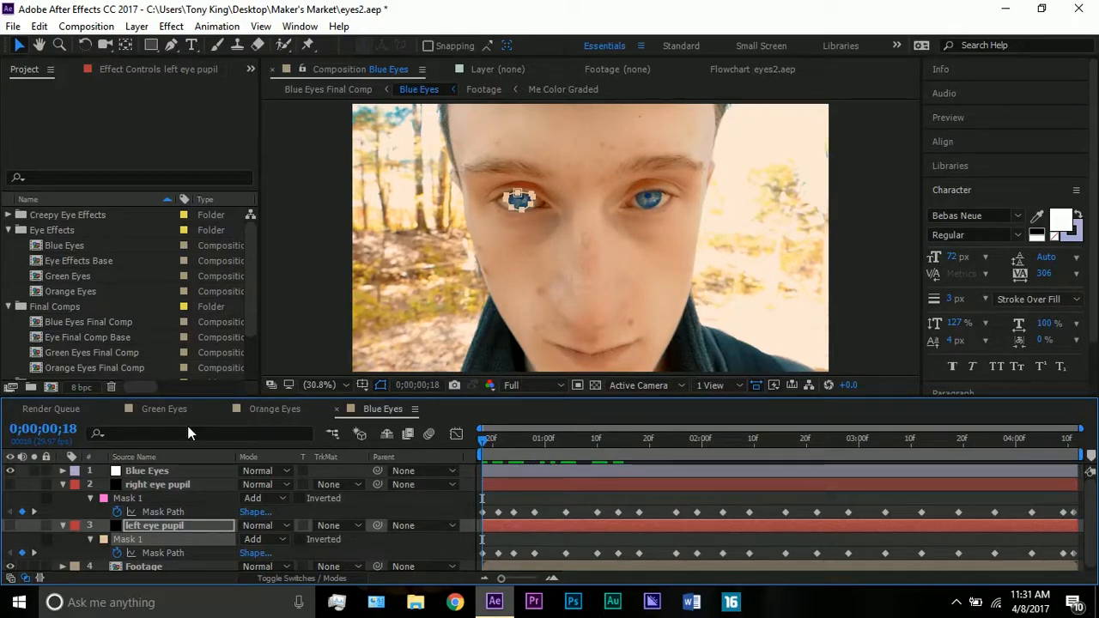
Step: Collapse the mask properties of the right and left eye pupil layers, and select the left eye pupil layer
click(158, 526)
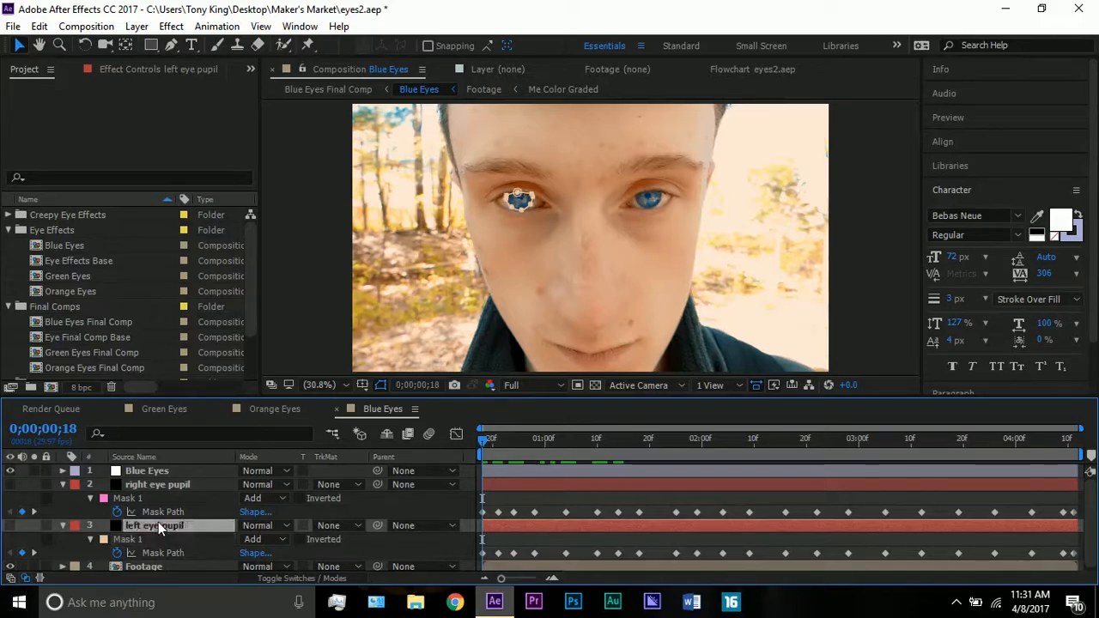
click(130, 484)
click(63, 483)
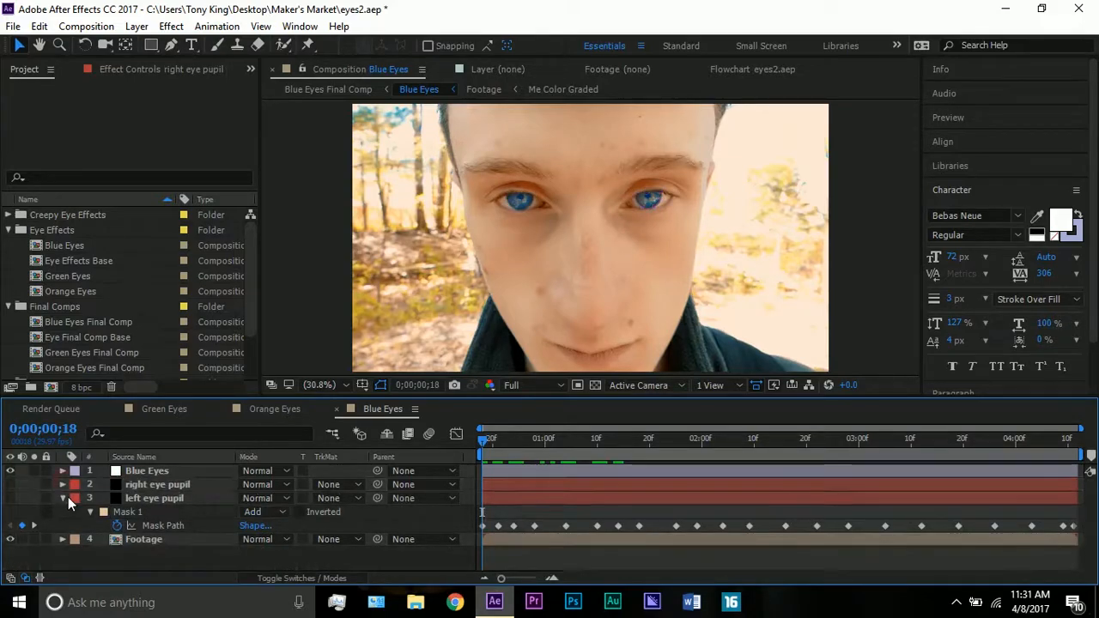
click(65, 498)
click(144, 498)
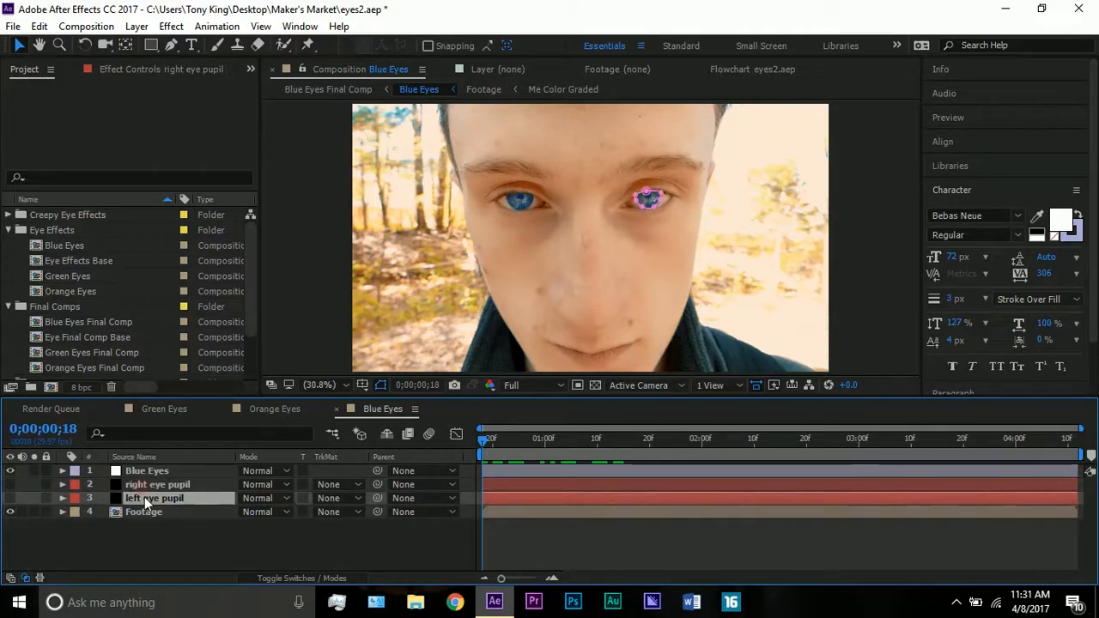
Step: Examine the two pupil layers in the Orange Eyes composition, and return to the Blue Eyes composition
click(278, 411)
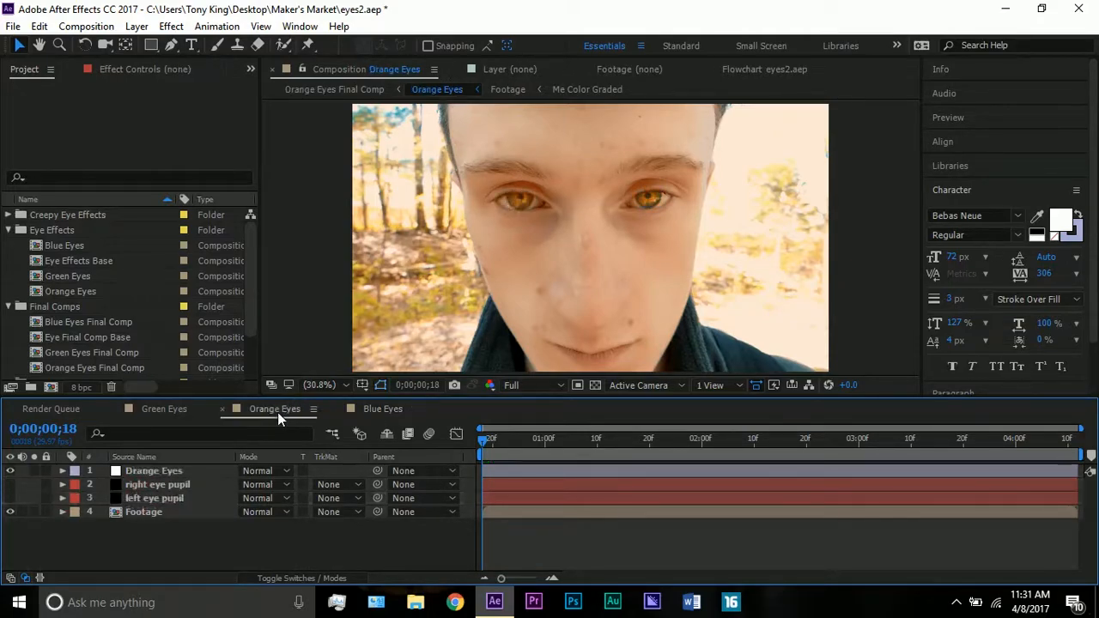
click(175, 483)
click(170, 498)
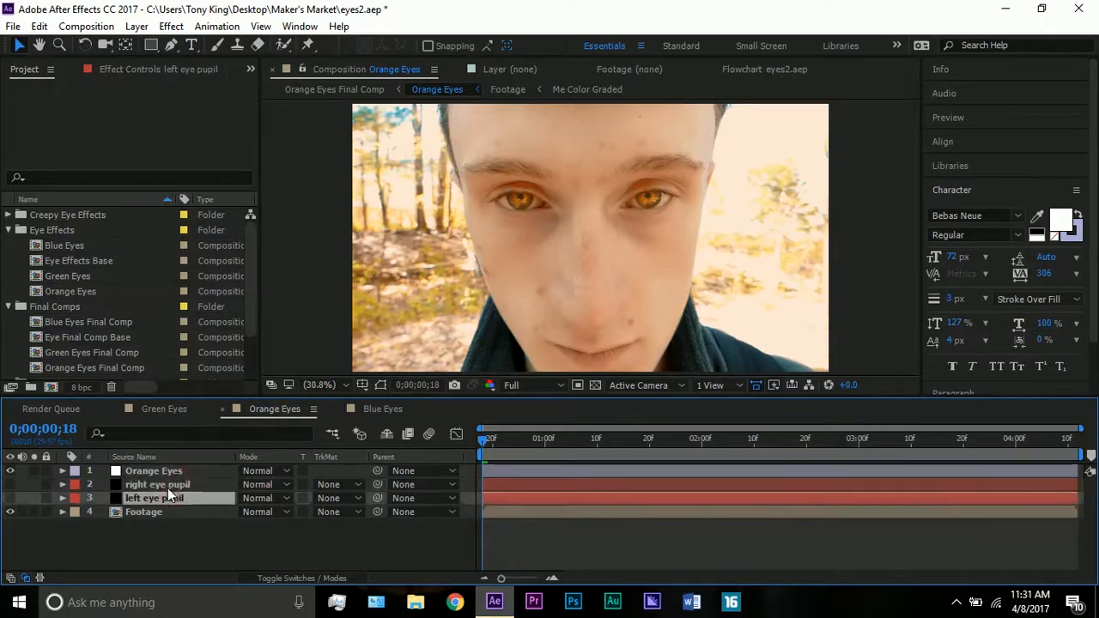
click(382, 409)
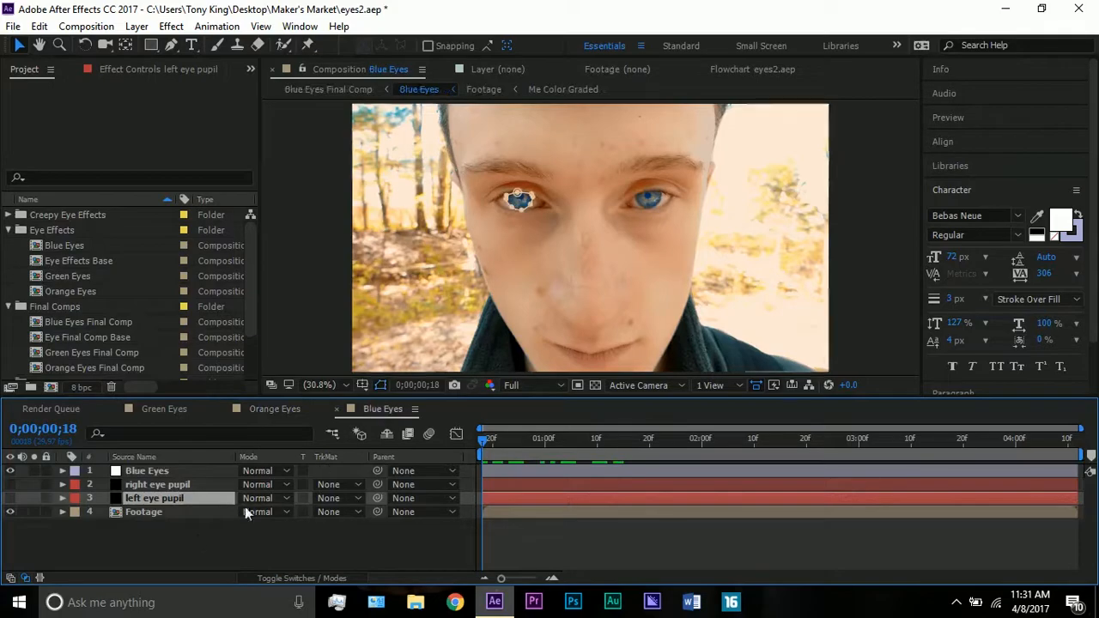
Step: Reveal the Blue Eyes layer's masks and expand Mask 1 and Mask 2 to examine their feather, opacity and expansion
click(165, 472)
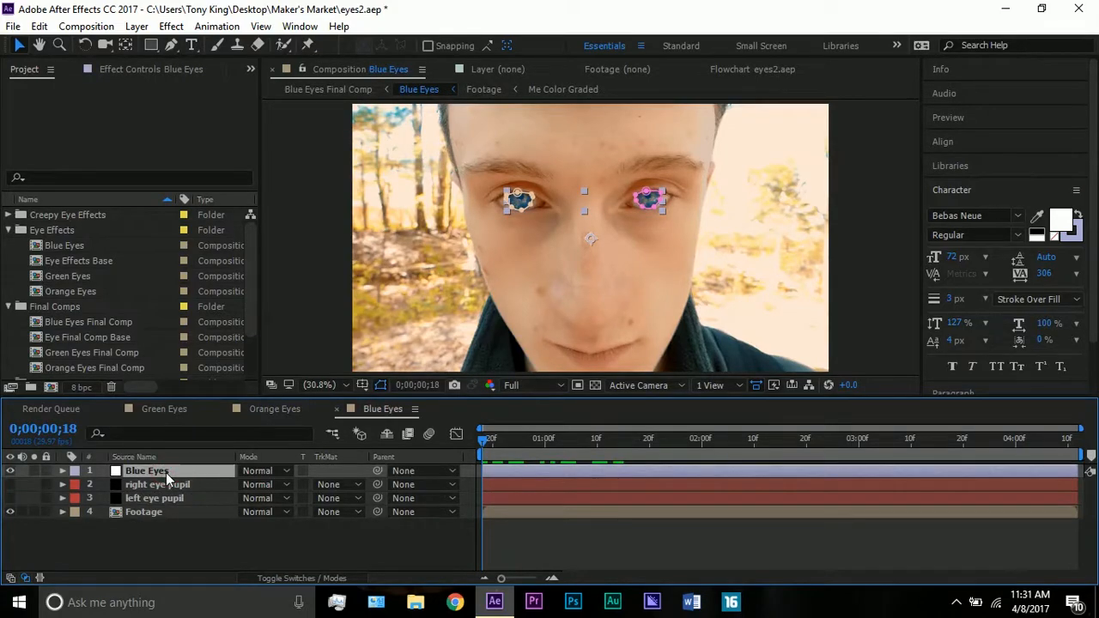
click(290, 334)
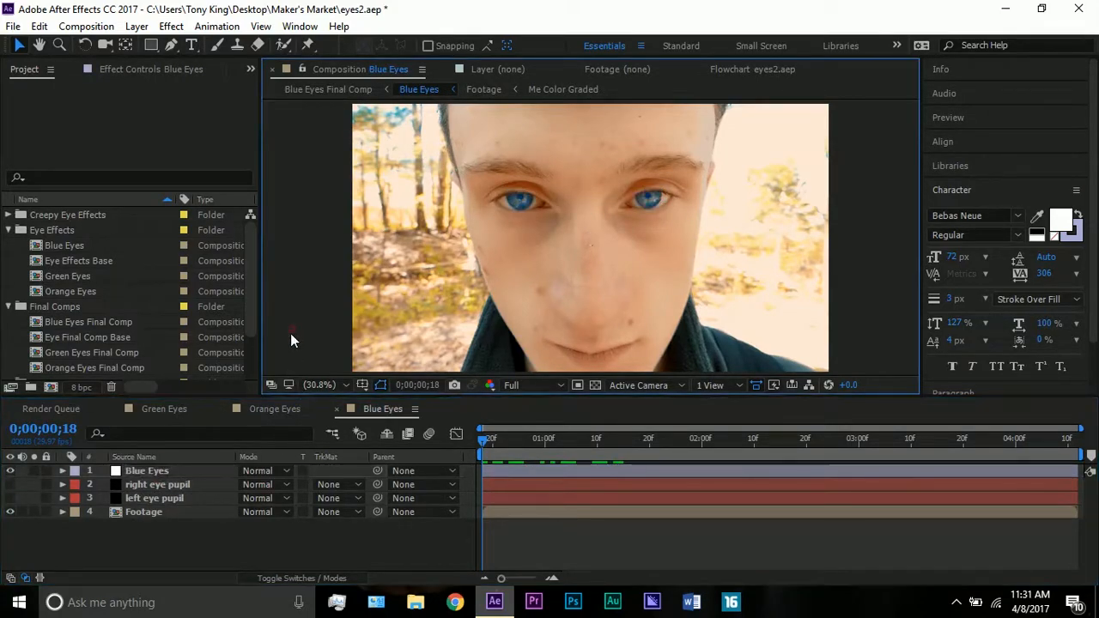
click(149, 471)
key(m)
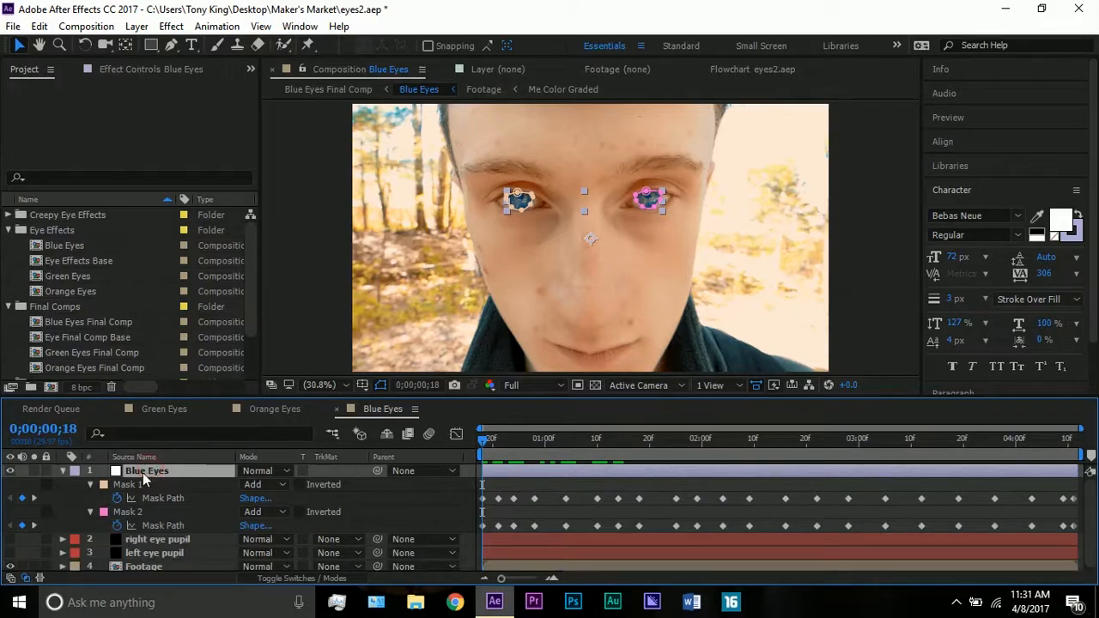
click(90, 484)
click(95, 555)
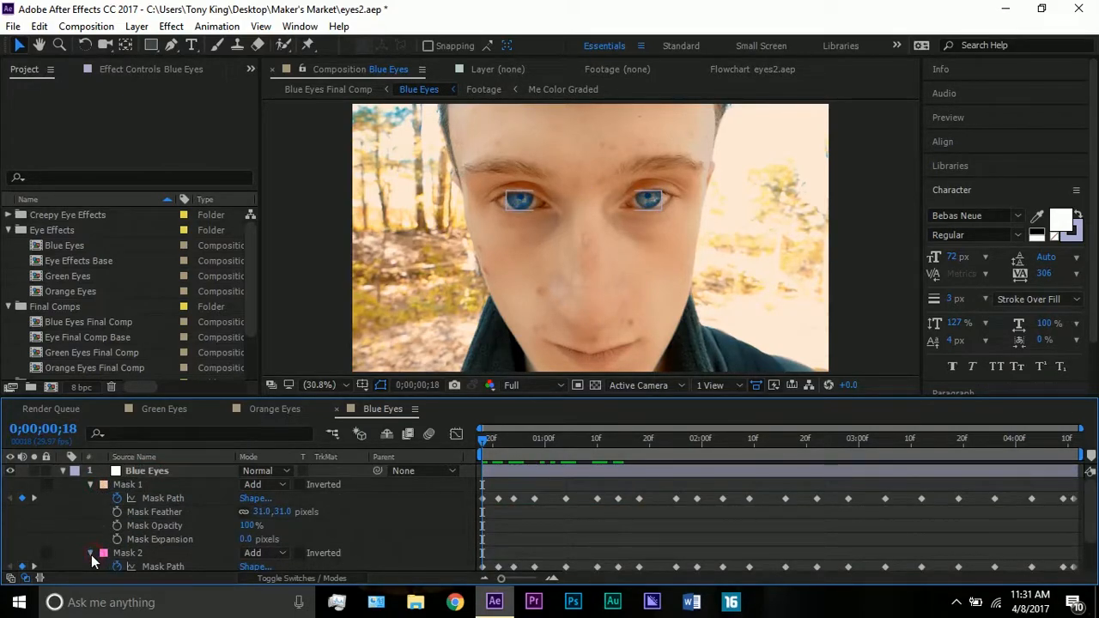
click(90, 553)
scroll(90, 546, down, 3)
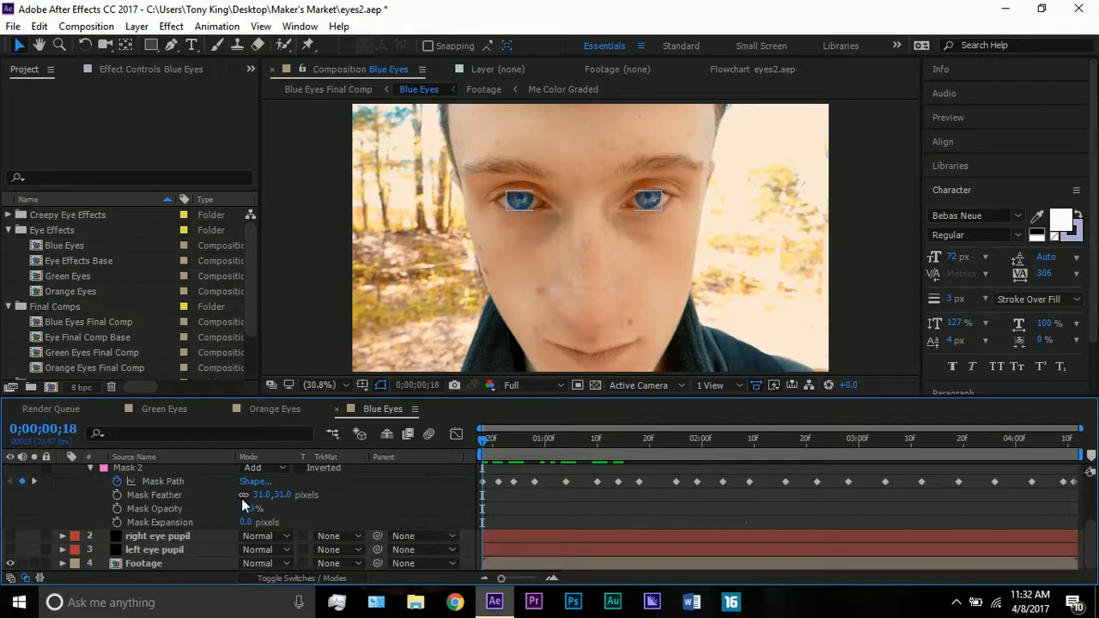
scroll(190, 498, up, 2)
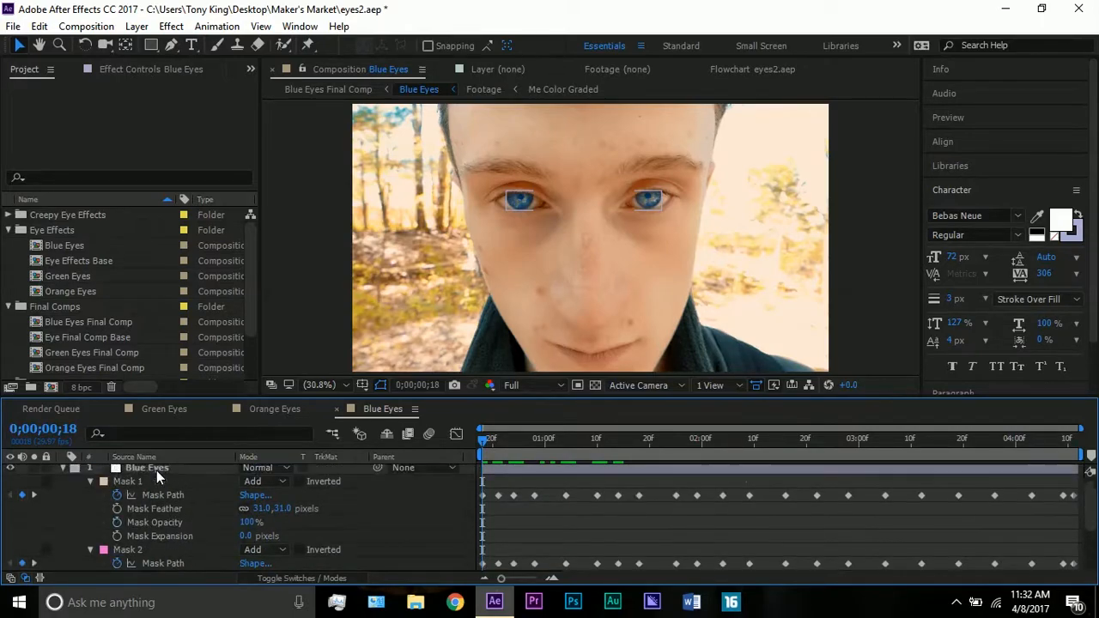
Step: Try Mask 1's feather on the Blue Eyes layer at 4 and 0 pixels, and undo both changes
click(260, 508)
text(4)
key(Return)
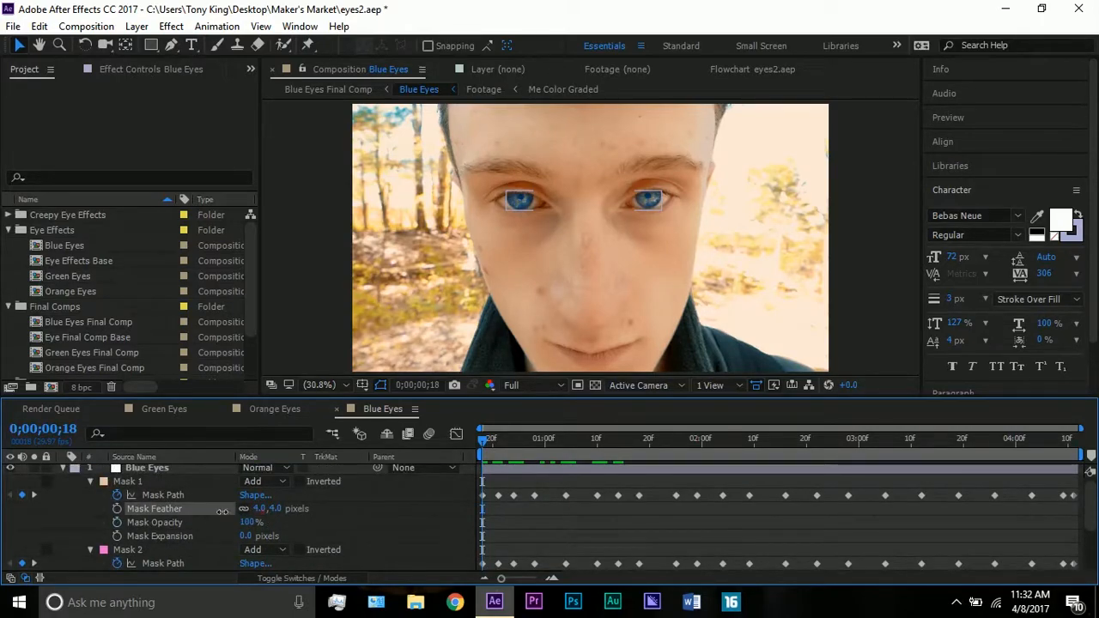
drag(222, 512, 211, 512)
click(276, 308)
click(276, 306)
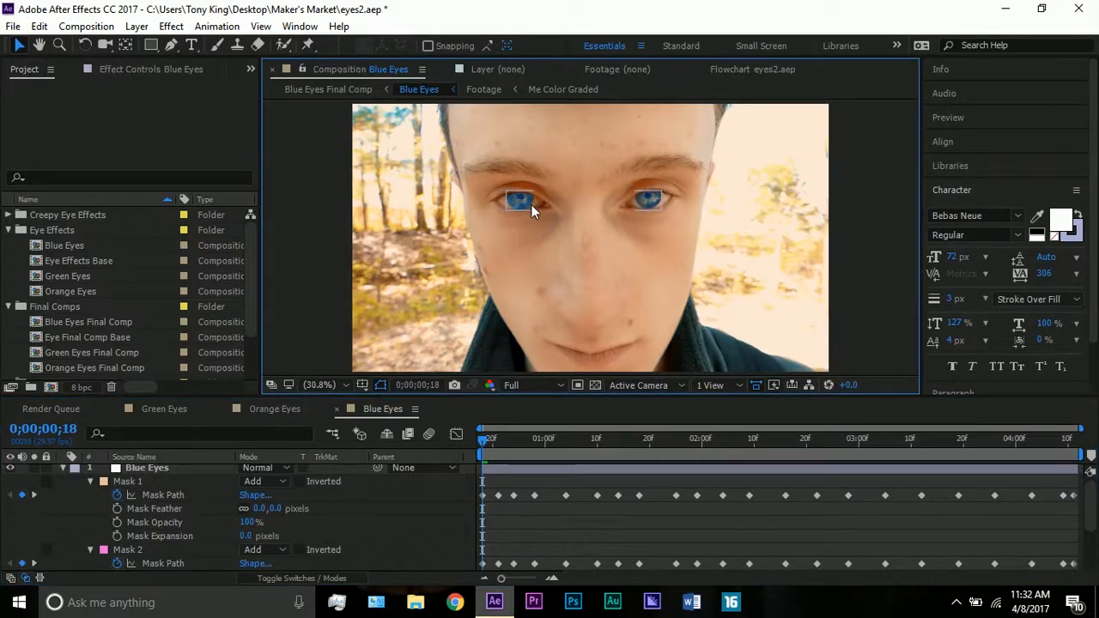
key(ctrl+z)
key(ctrl+z)
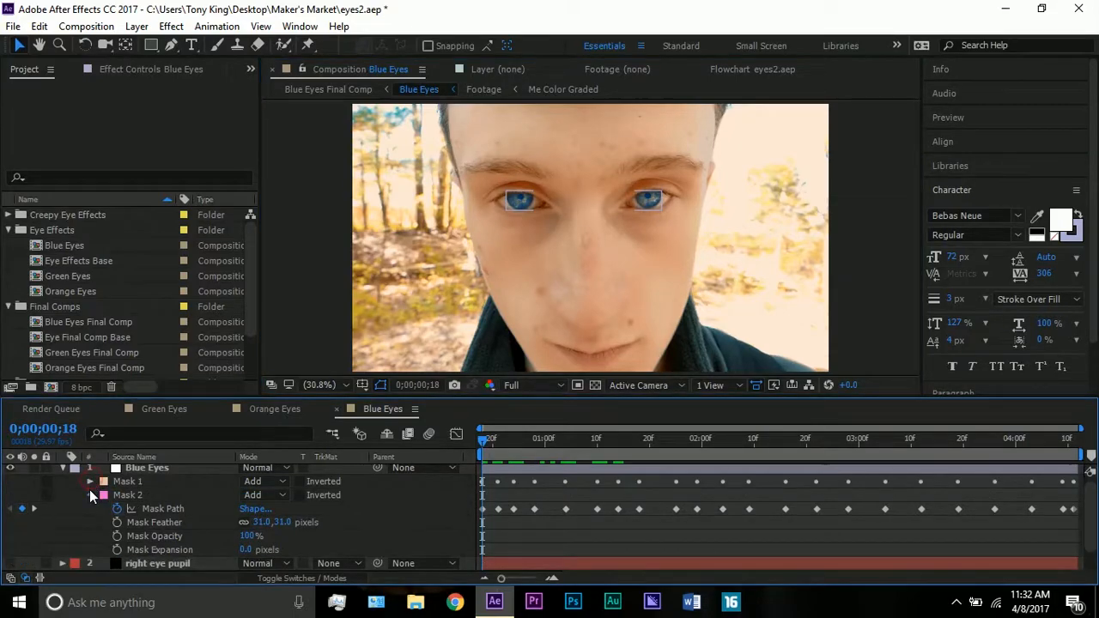
Step: Collapse Mask 2 and the whole Blue Eyes layer, leaving the layer selected
click(91, 493)
click(131, 471)
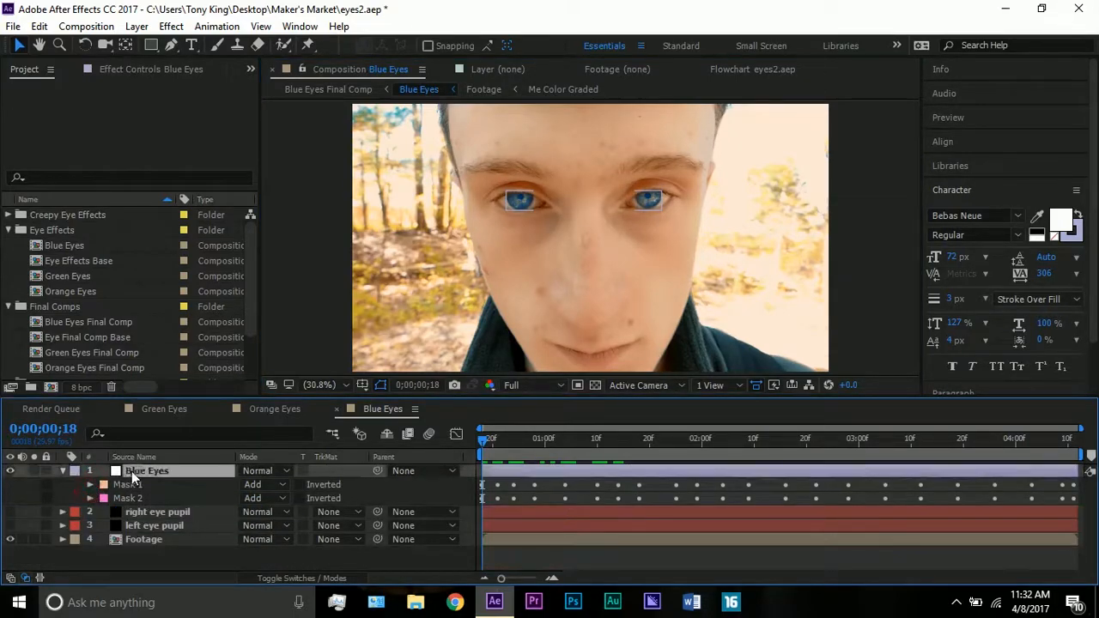
click(64, 470)
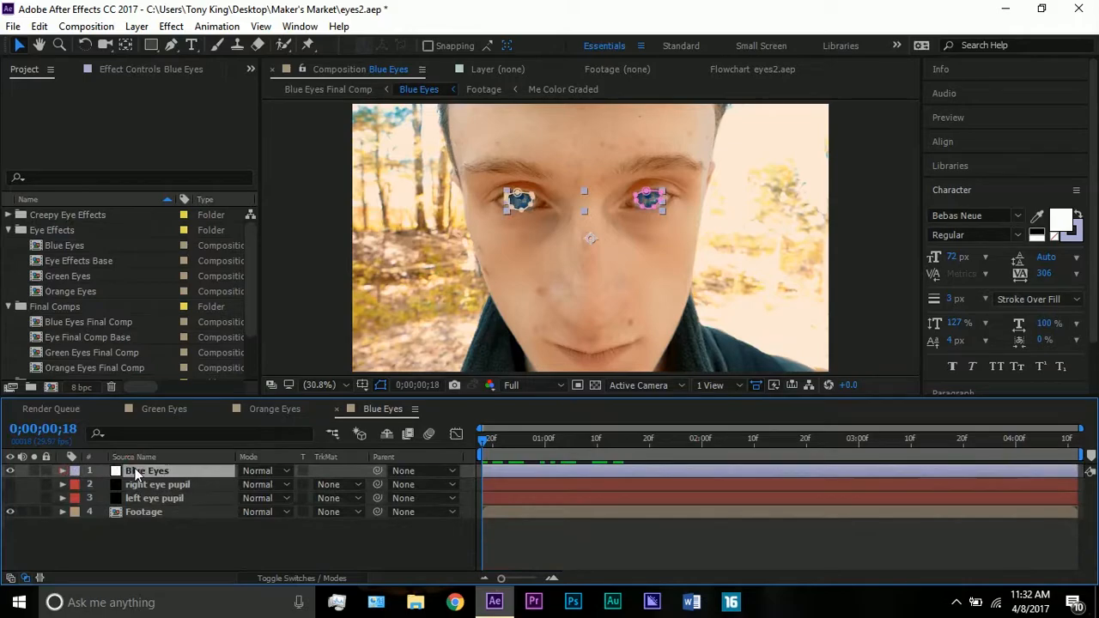
Step: Show the Blue Eyes layer's effects, expand the first Levels effect, and check its available channels while keeping Blue
click(156, 70)
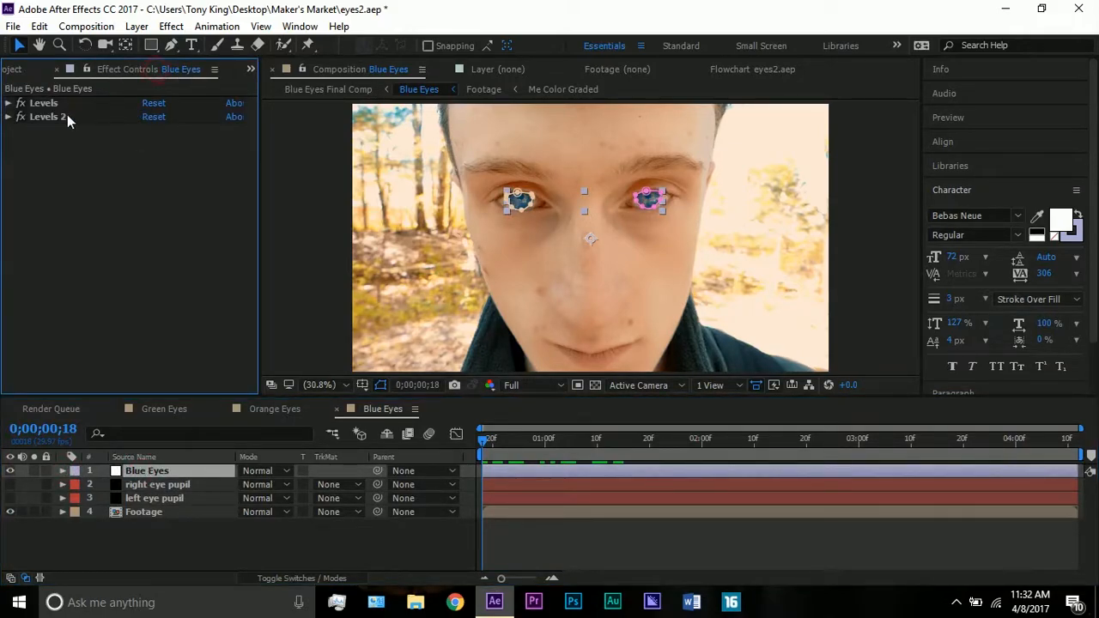
click(9, 103)
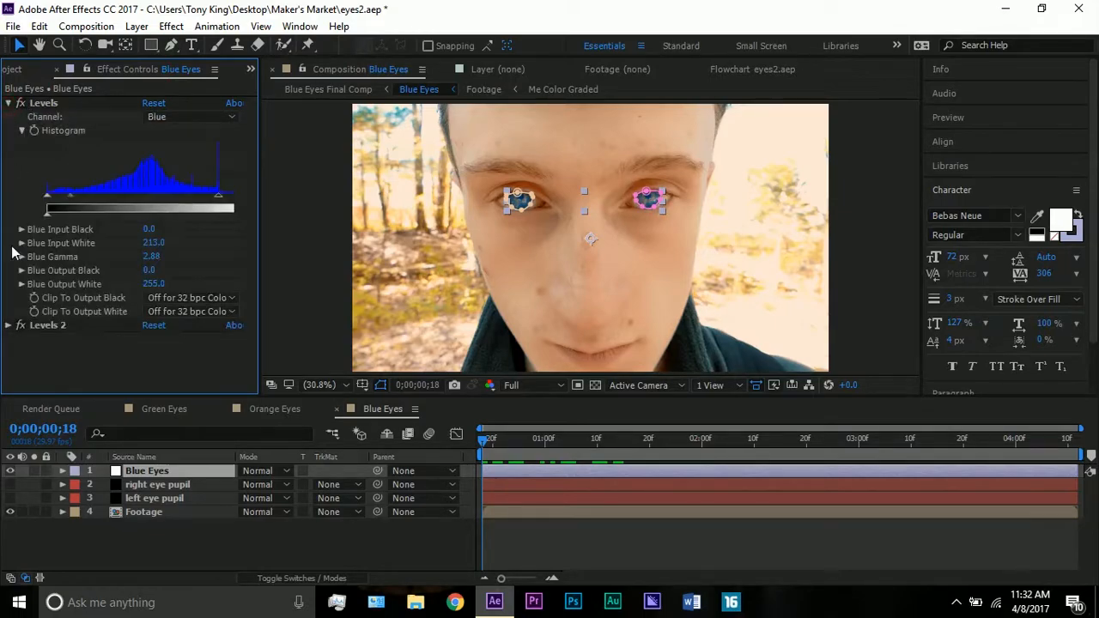
click(179, 116)
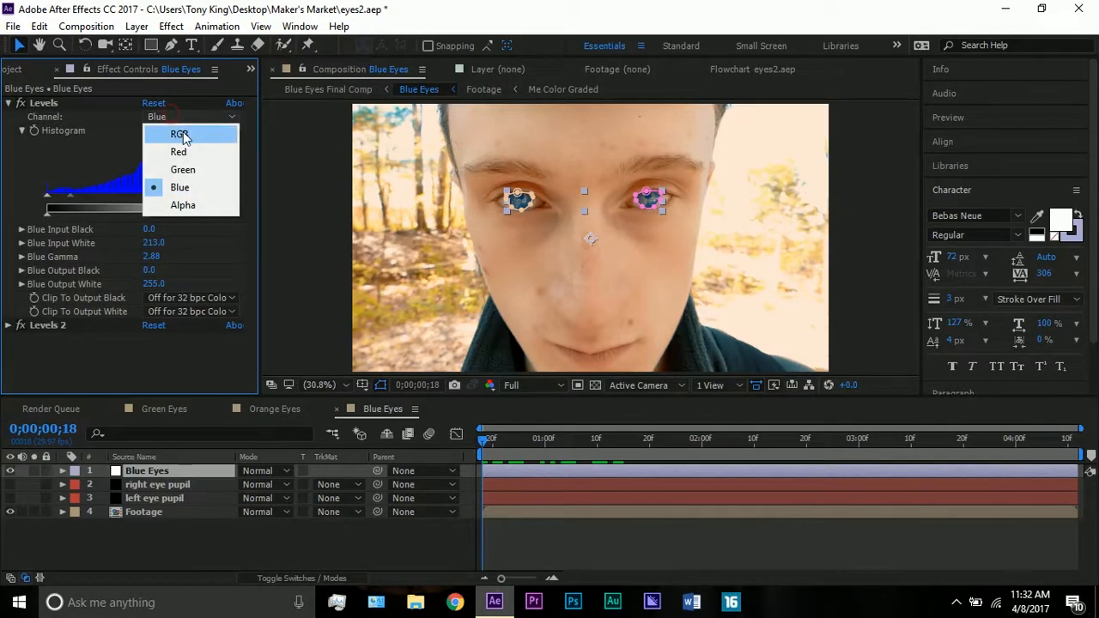
click(101, 123)
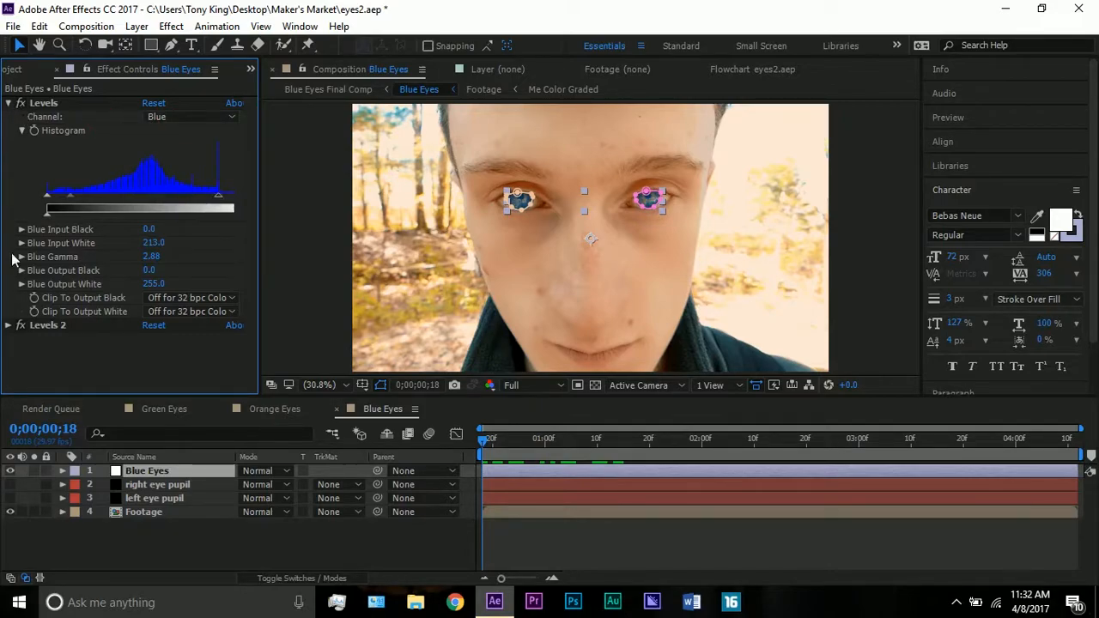
Step: Turn off the Levels 2 effect on the Blue Eyes layer and inspect both irises at 100% with only Levels applied
click(31, 326)
click(297, 258)
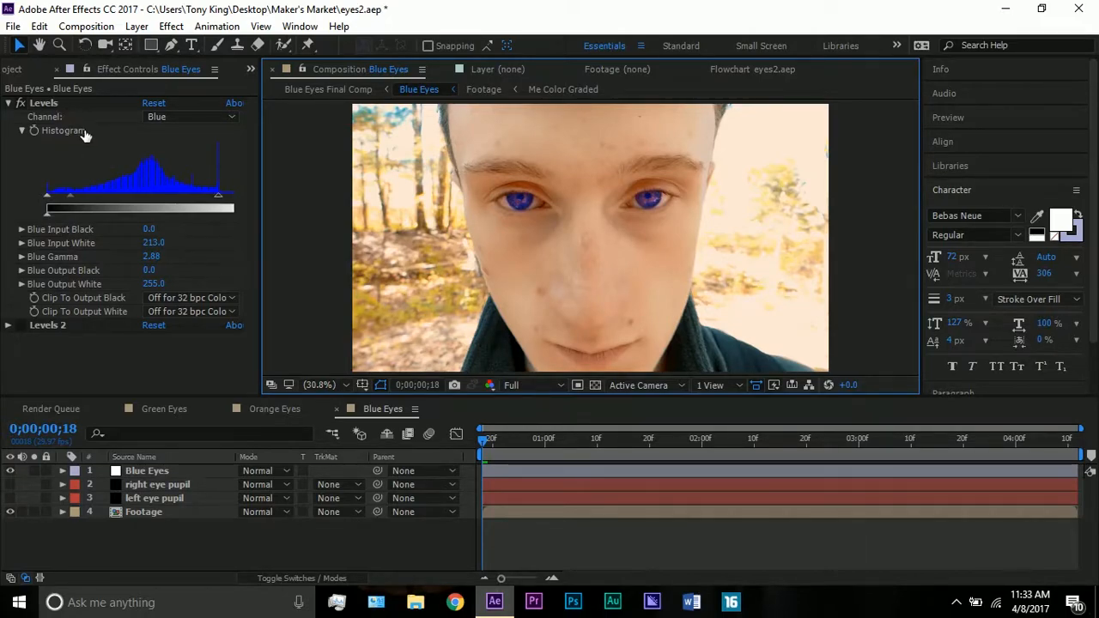
click(52, 104)
scroll(507, 213, up, 3)
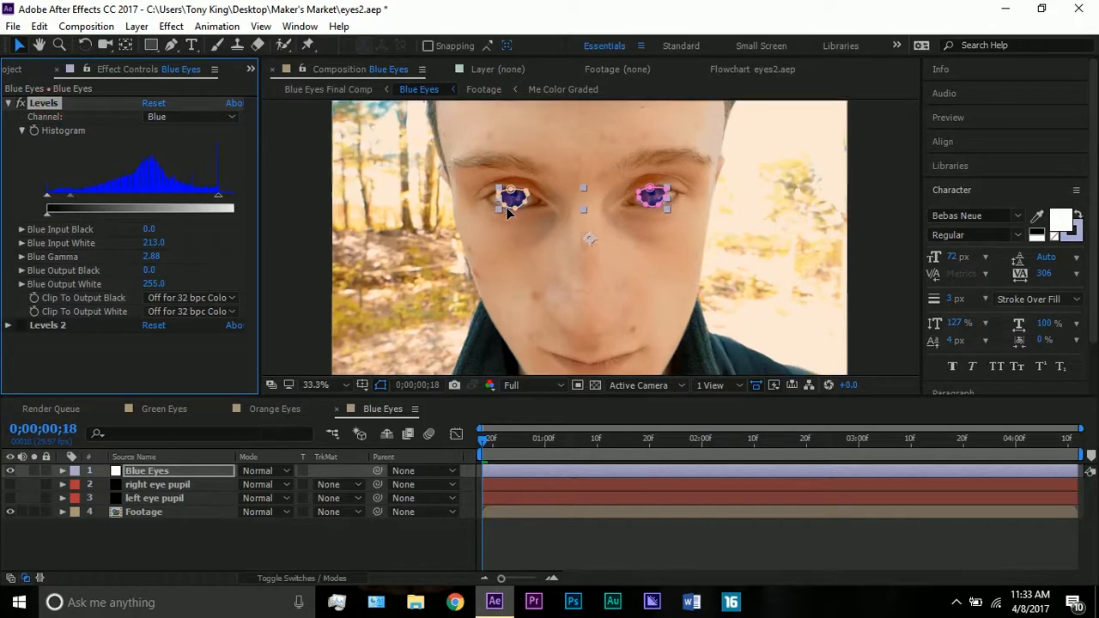
key(h)
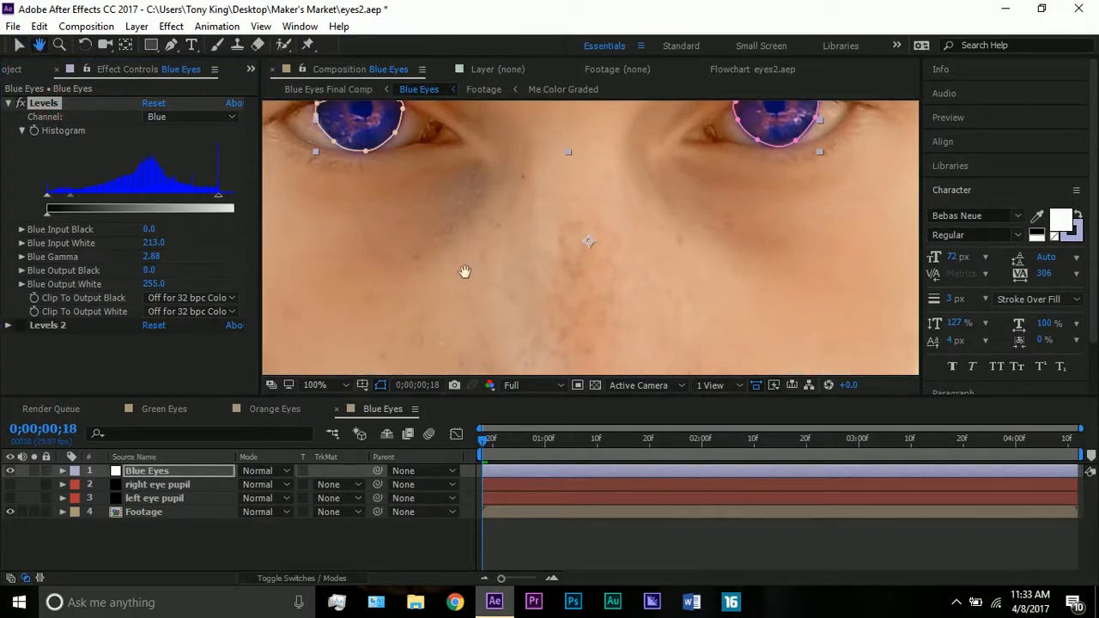
drag(466, 270, 515, 335)
click(19, 45)
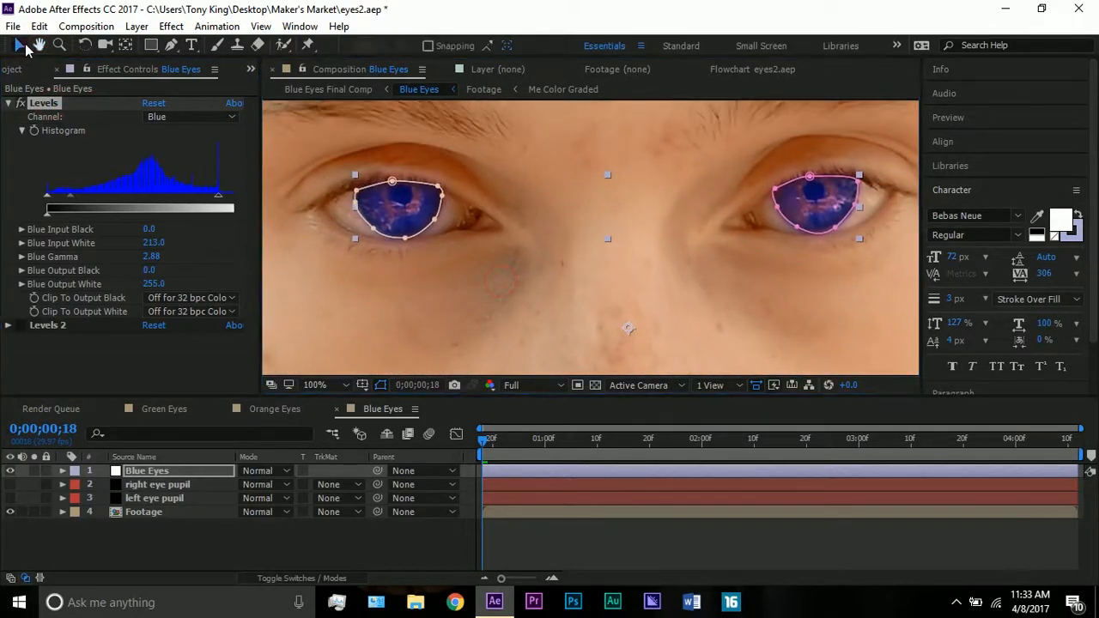
Step: Set the composition view to 50% to see both eyes without mask outlines, and reselect the Blue Eyes layer
click(277, 149)
scroll(277, 146, down, 3)
scroll(278, 146, up, 1)
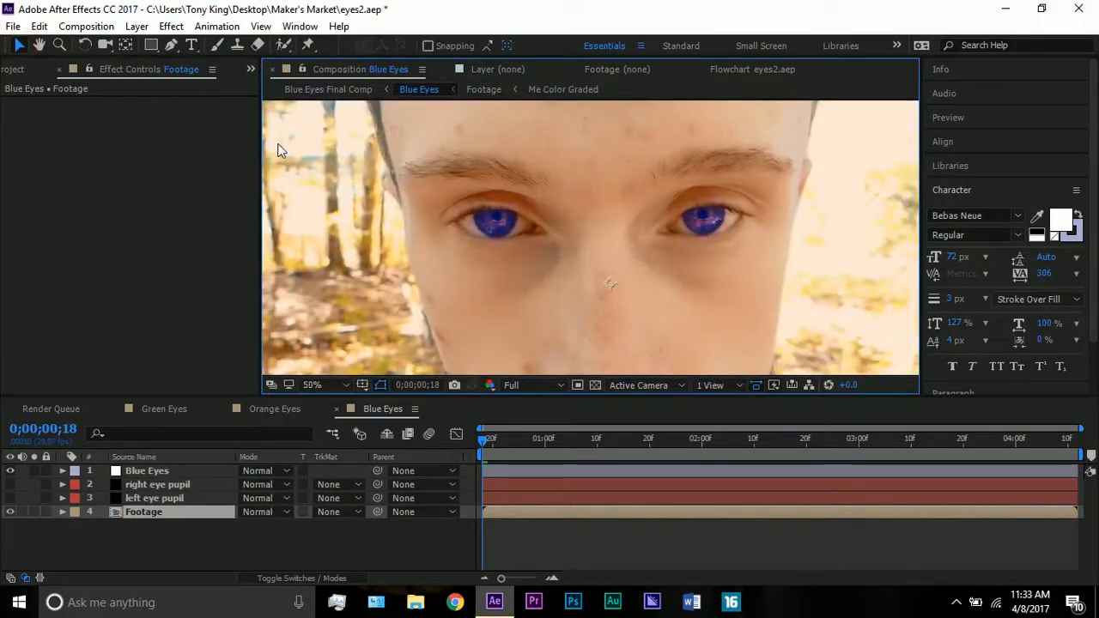
click(138, 473)
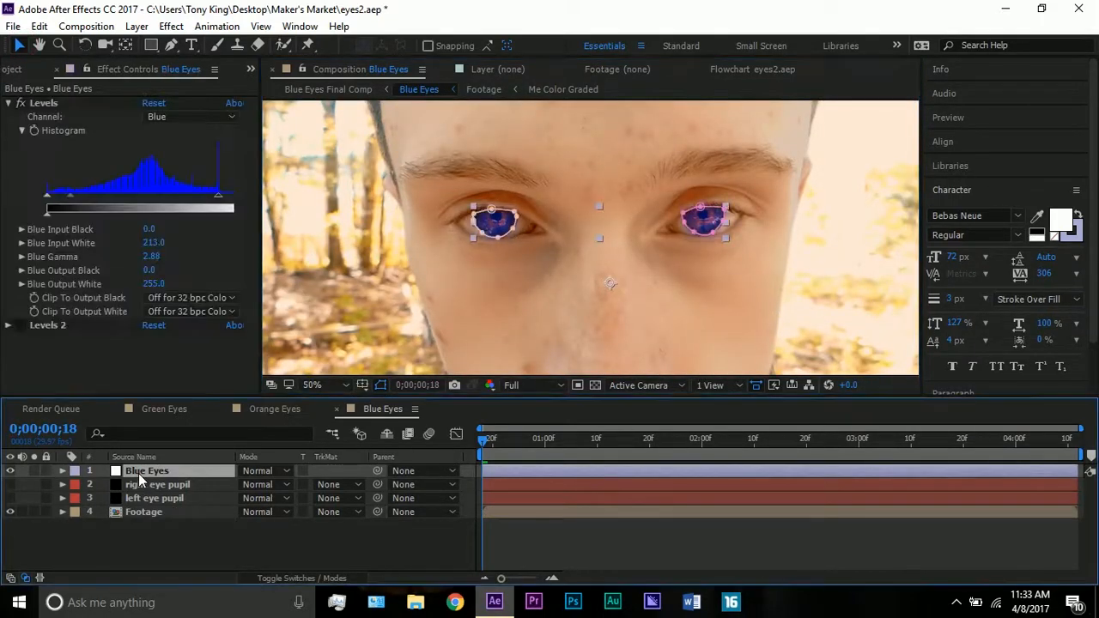
Step: Turn Levels 2 back on for the Blue Eyes layer and expand its settings in place of the first Levels effect
click(8, 103)
click(21, 117)
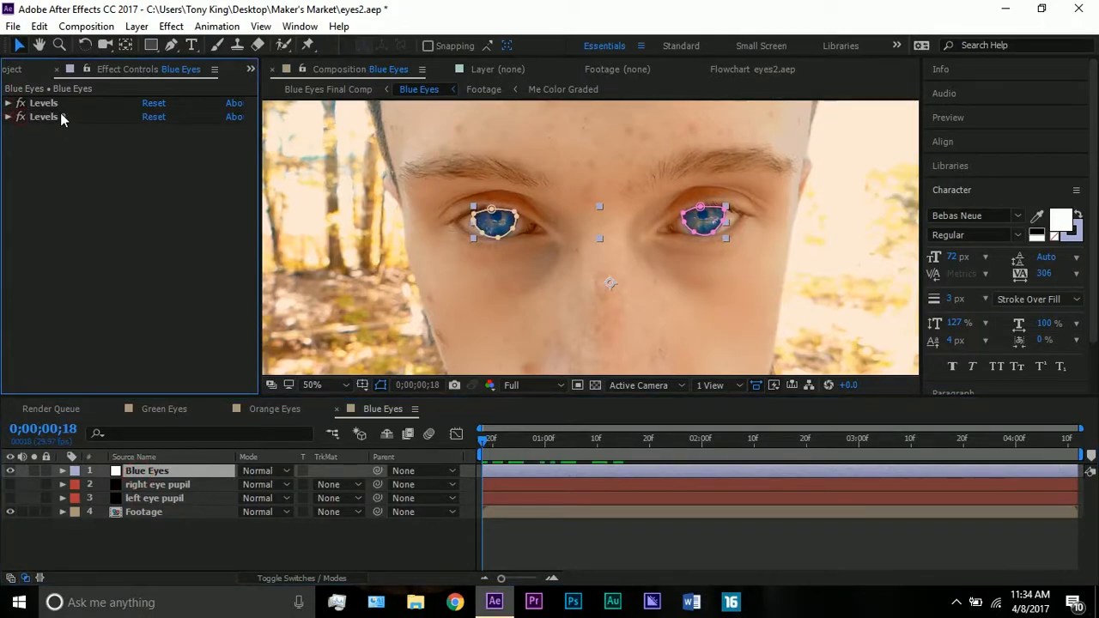
click(61, 117)
click(7, 117)
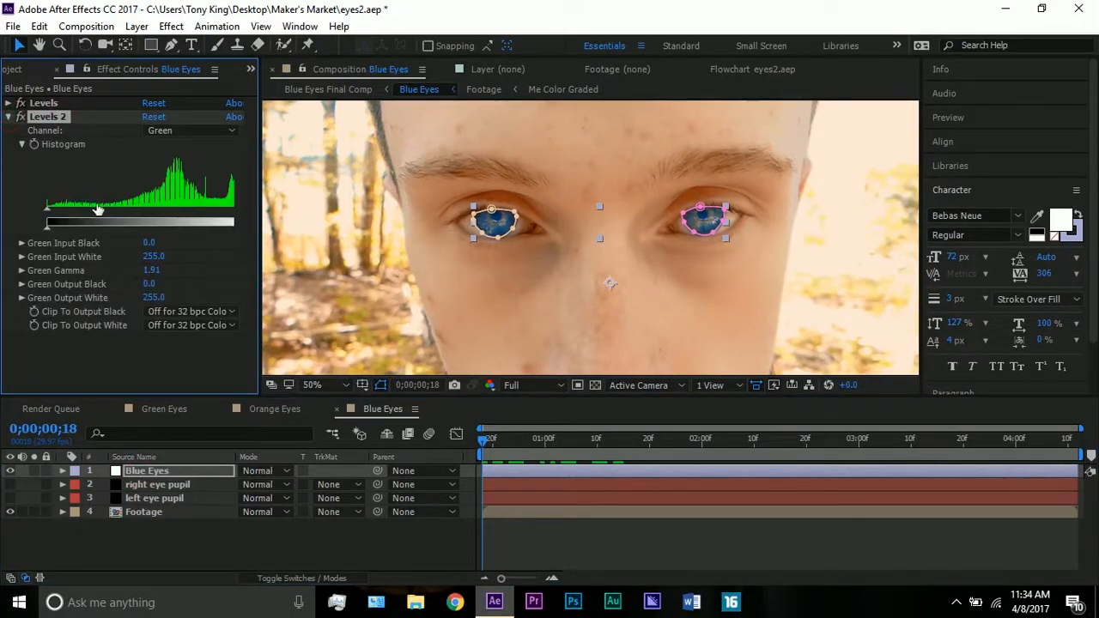
Step: Compare the Blue and Green channels of Levels 2, ending on Green, and view the face at 25% without mask outlines
click(172, 133)
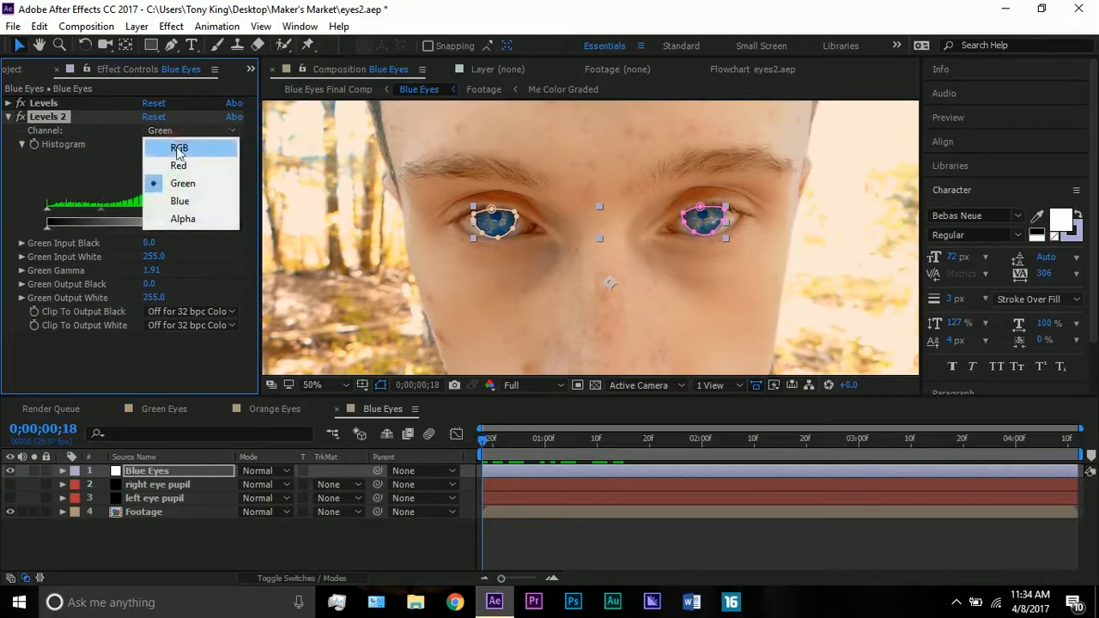
click(185, 199)
click(191, 131)
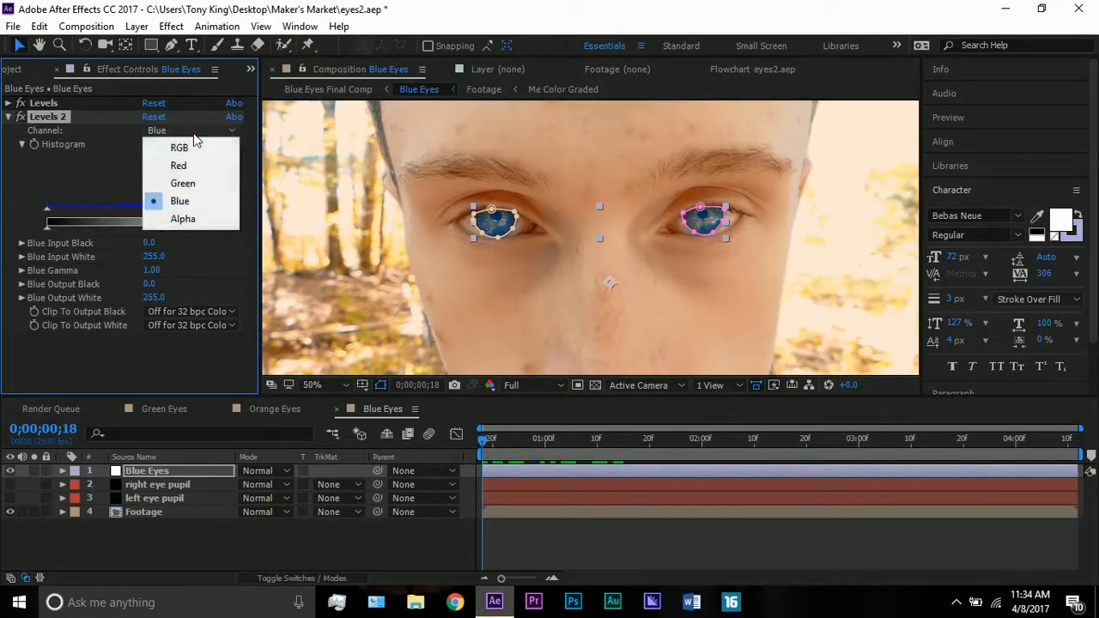
click(193, 182)
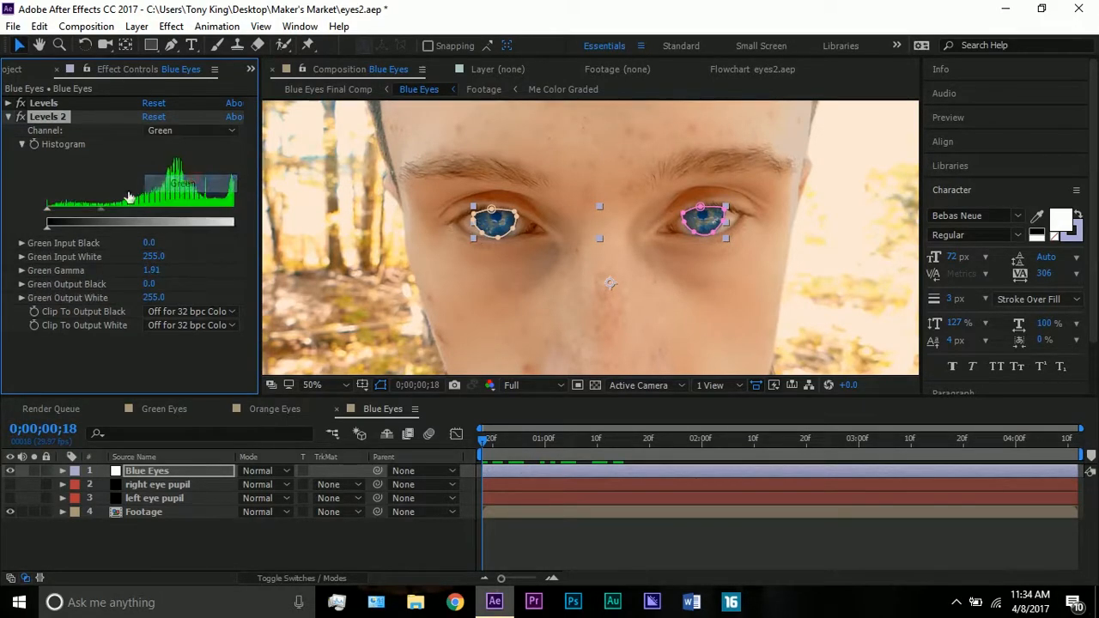
click(372, 215)
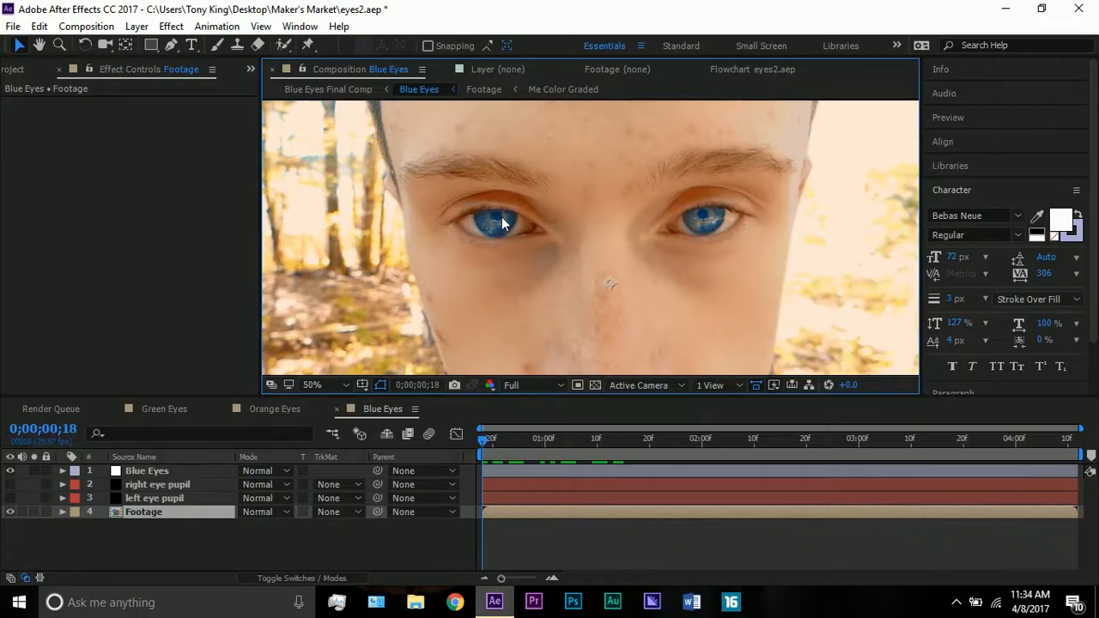
scroll(547, 243, down, 2)
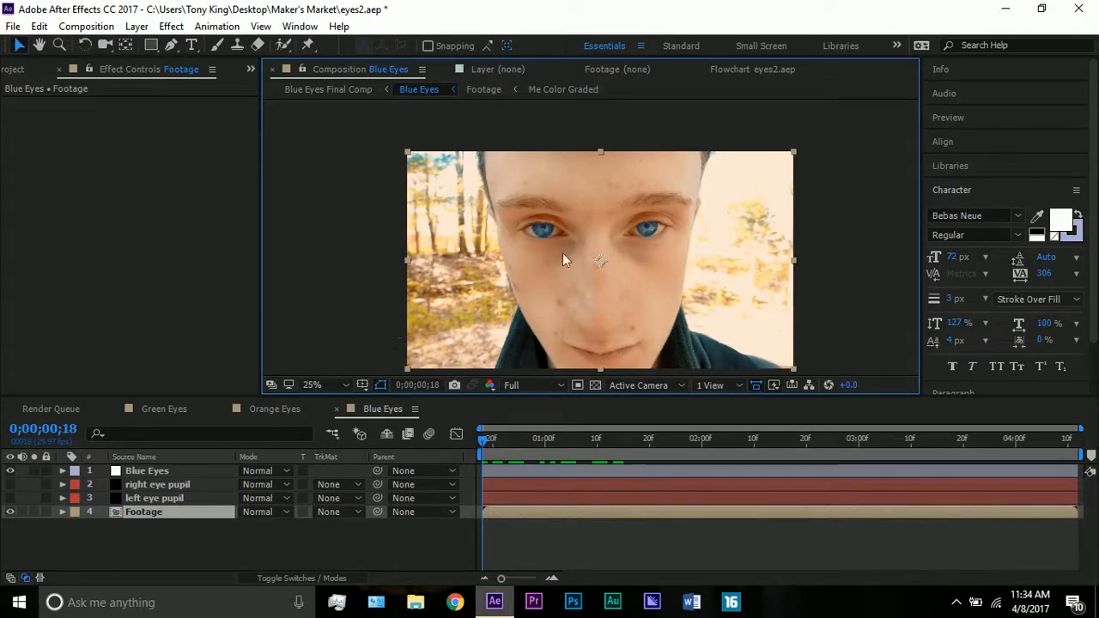
Step: Open the Orange Eyes composition and set the Orange Eyes layer's first Levels effect to the Red channel
click(275, 409)
click(152, 470)
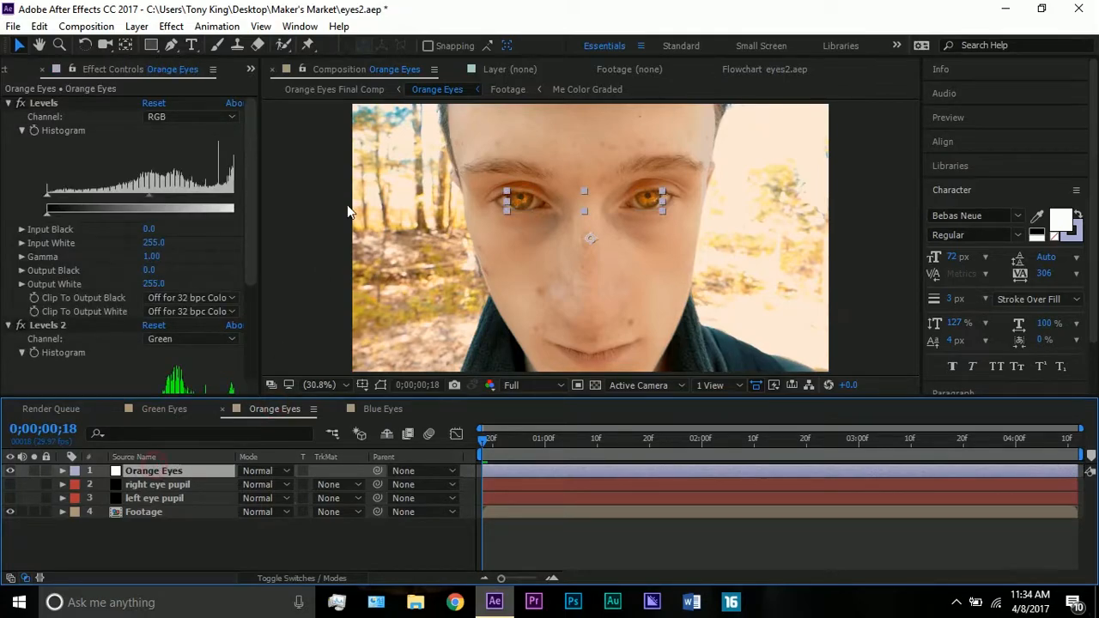
click(151, 118)
click(179, 151)
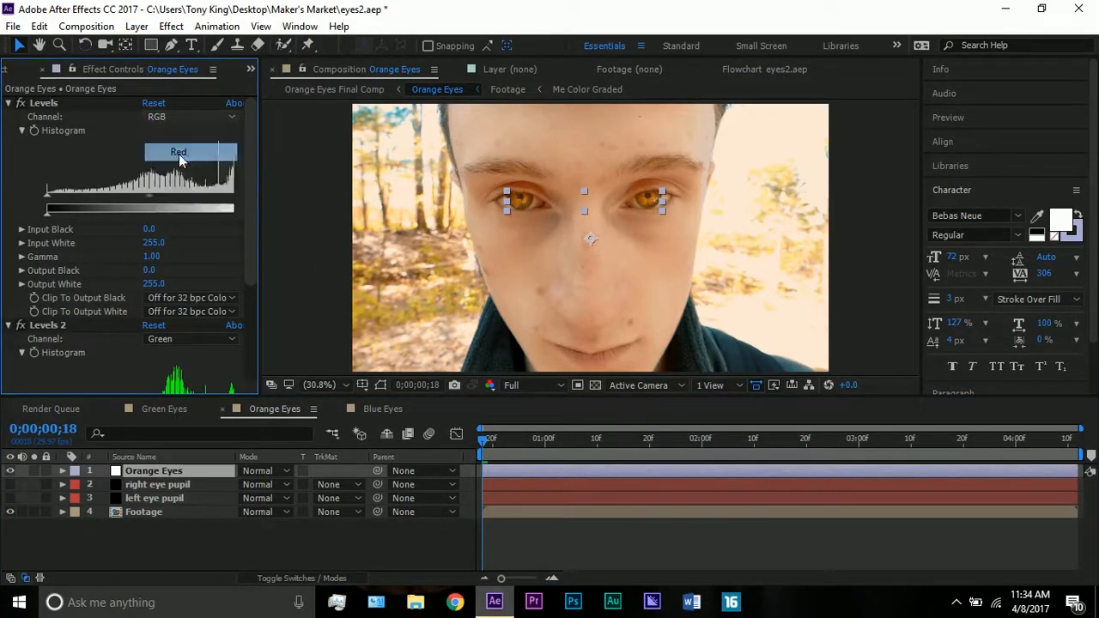
click(169, 120)
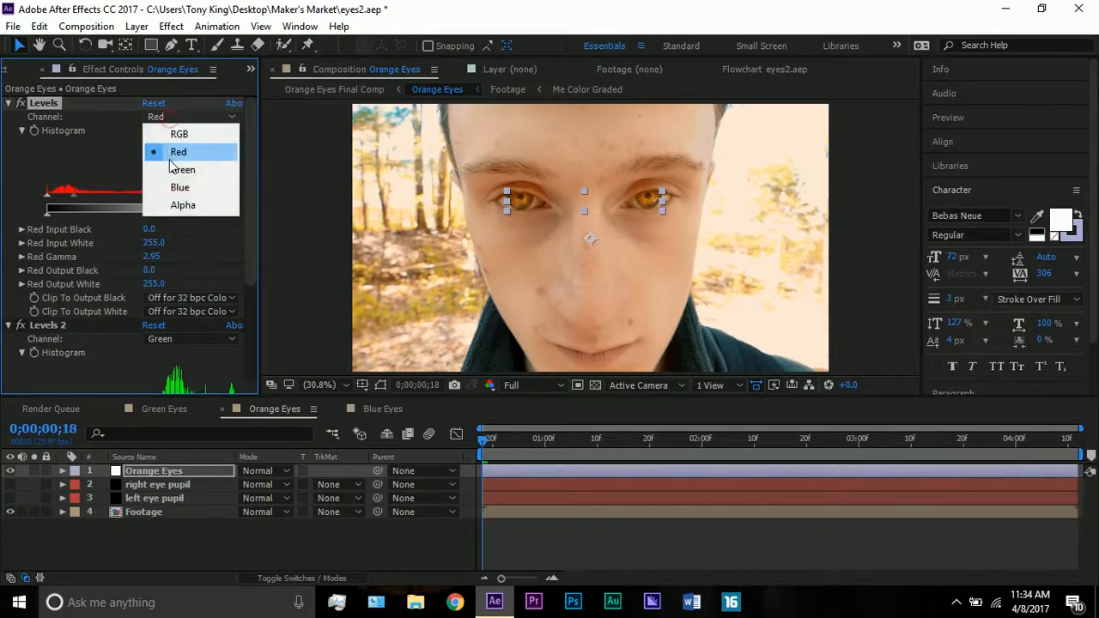
Step: Examine the Green channel settings of the Orange Eyes layer's Levels 2 effect and view the orange irises with the layer deselected
click(61, 325)
scroll(100, 237, down, 3)
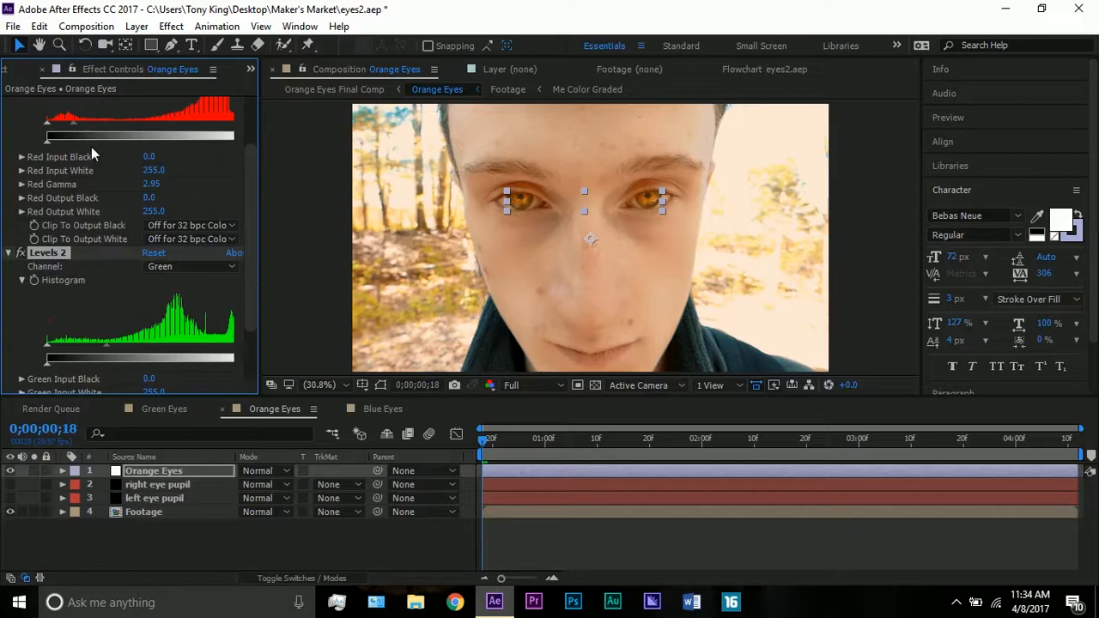
scroll(78, 256, down, 3)
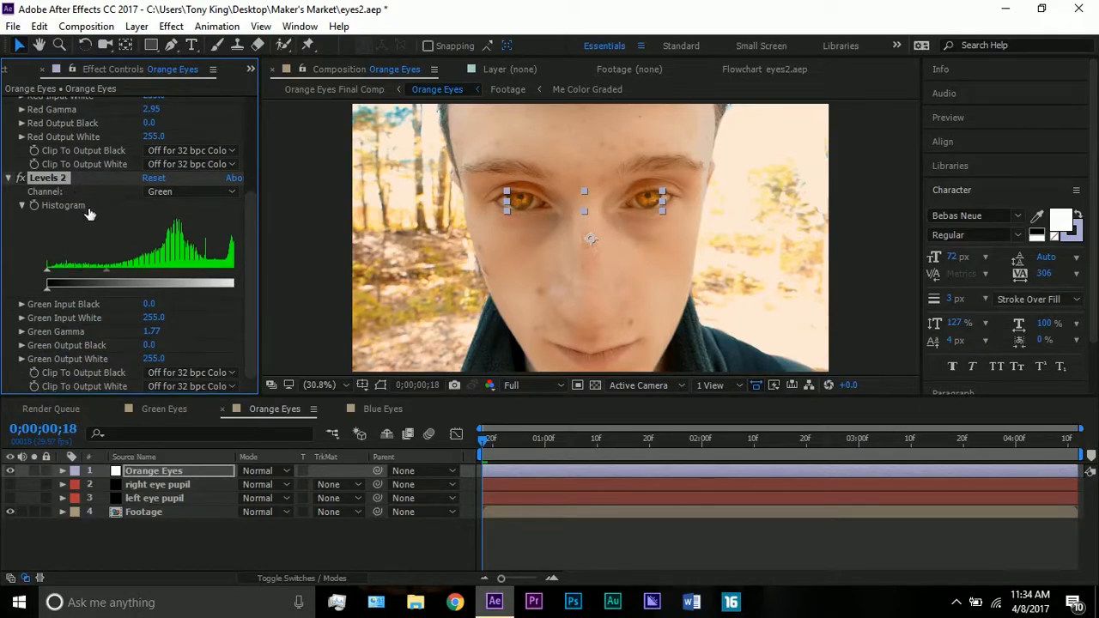
click(371, 250)
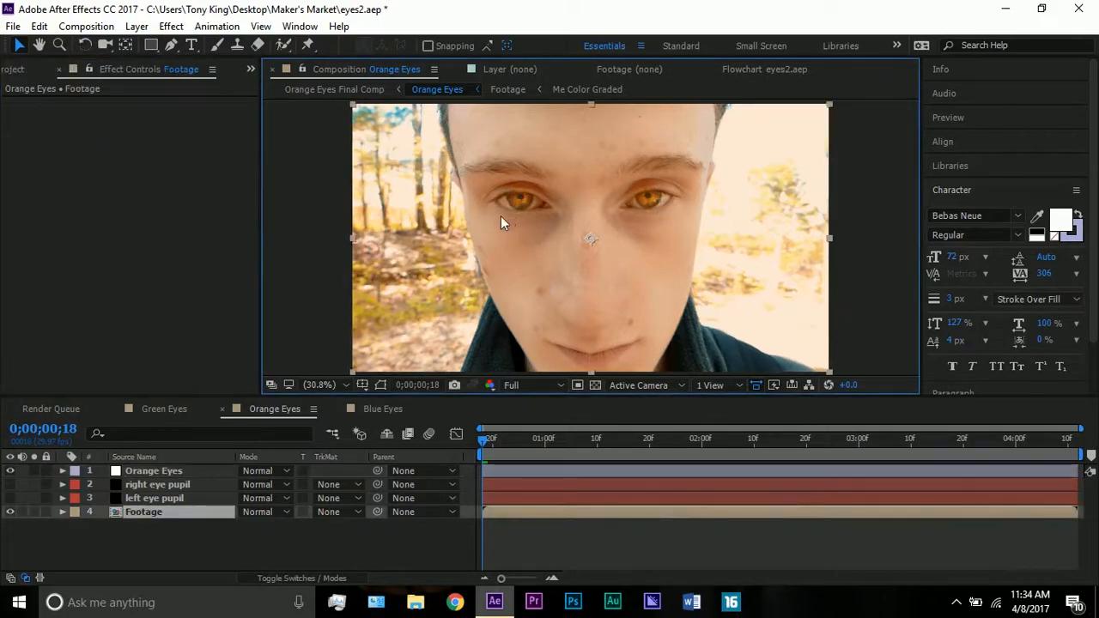
Step: Open the Green Eyes composition, show the Green channel of the Green Eyes layer's Levels effect, and view the irises with the layer deselected
click(153, 409)
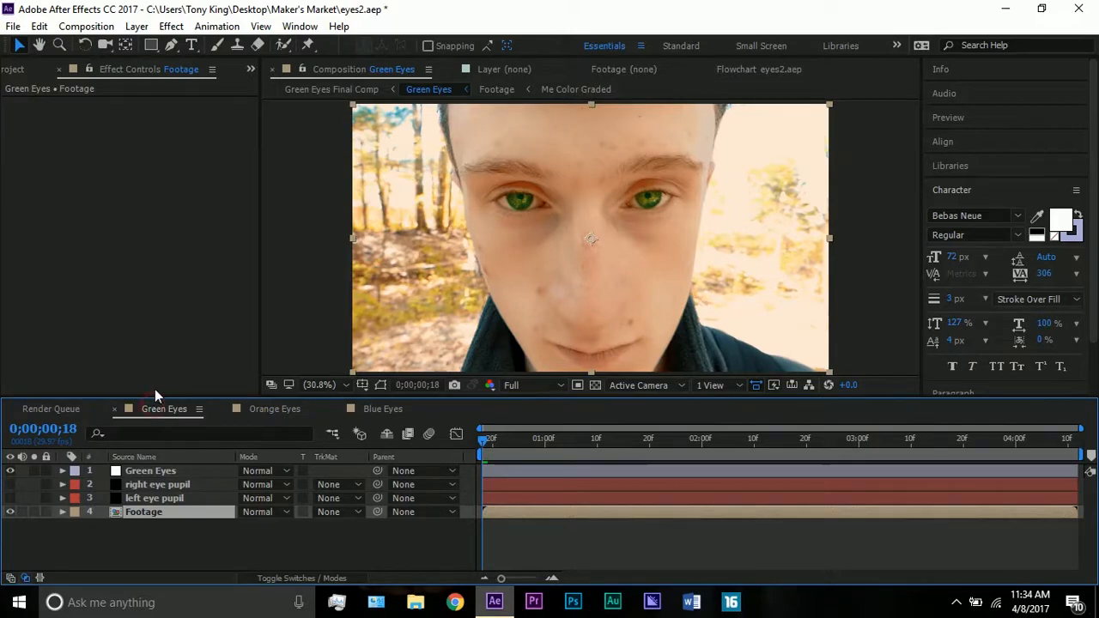
click(153, 473)
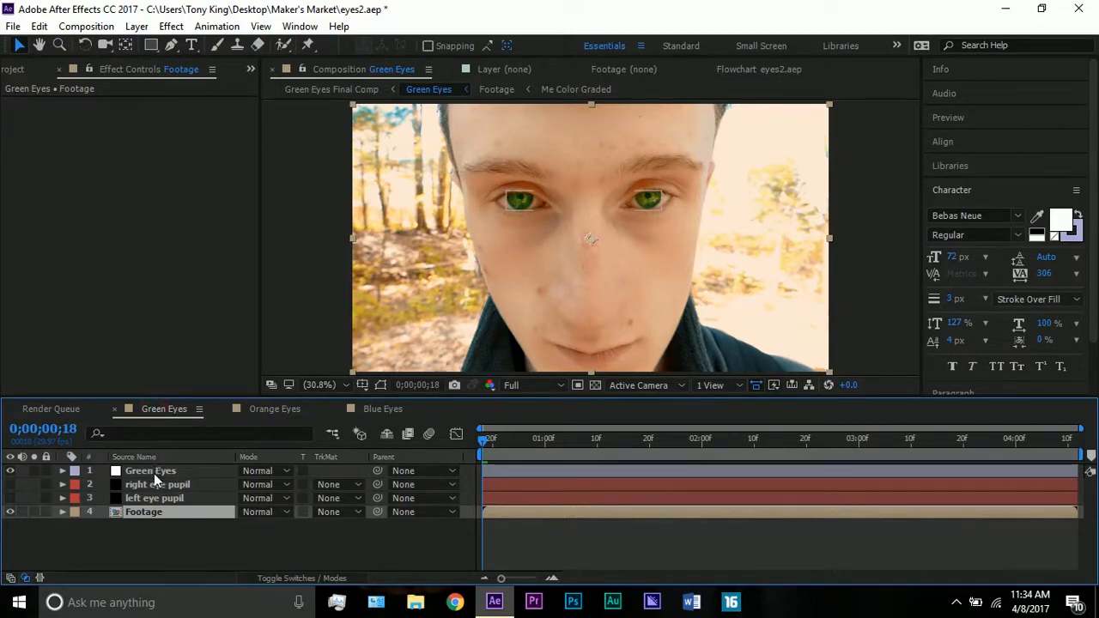
click(172, 114)
click(183, 169)
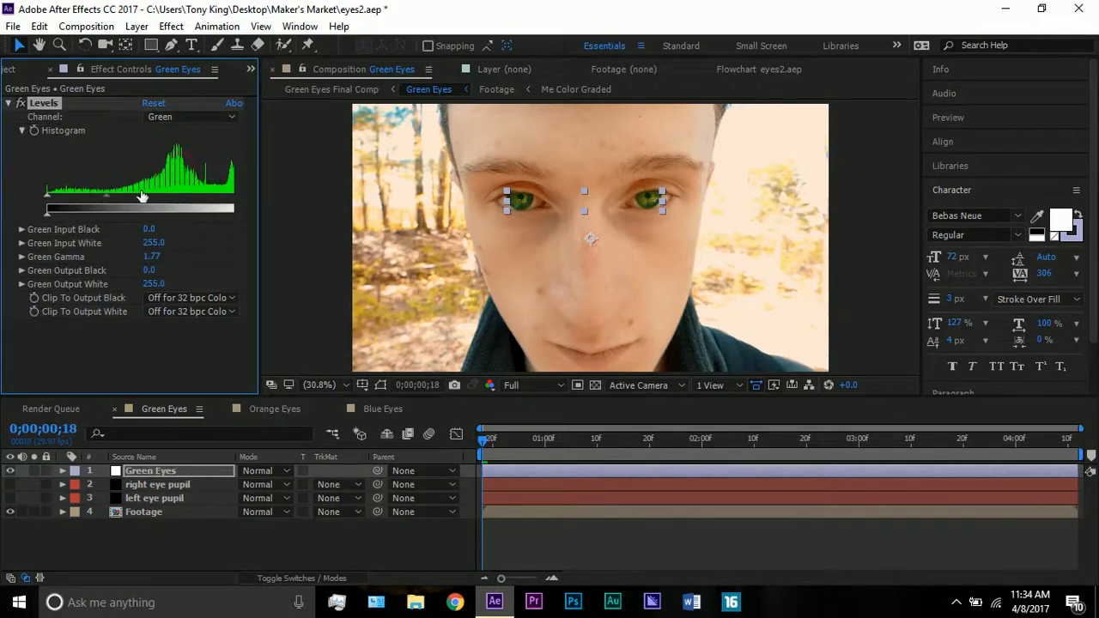
click(278, 193)
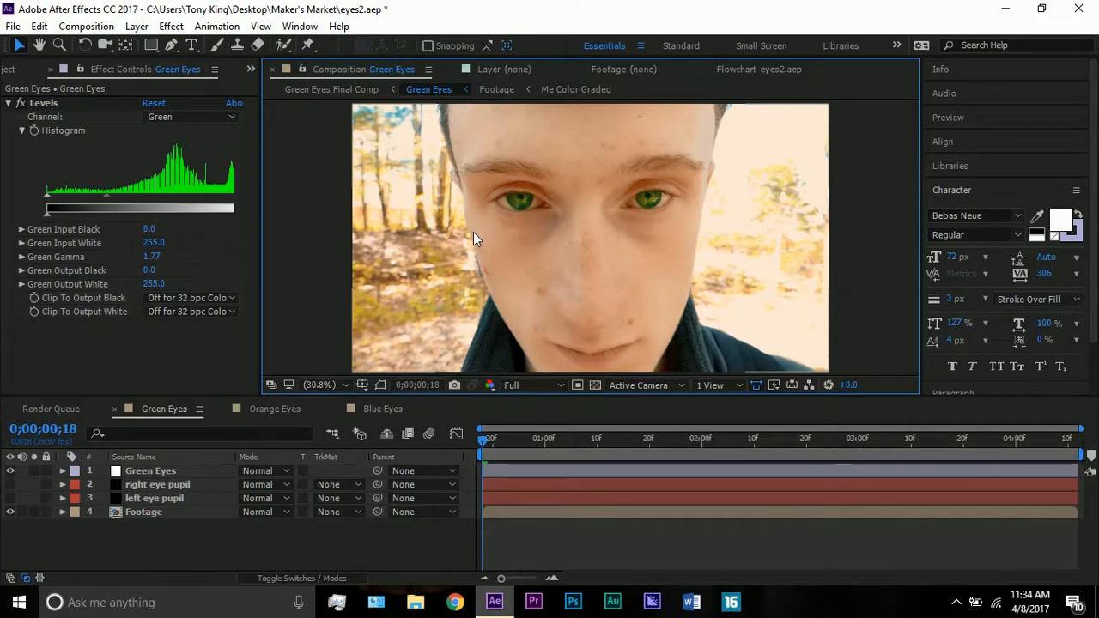
Step: Try a Green Gamma of 2.99 in the Green Eyes layer's Levels effect, inspect the irises, and undo the change
click(211, 472)
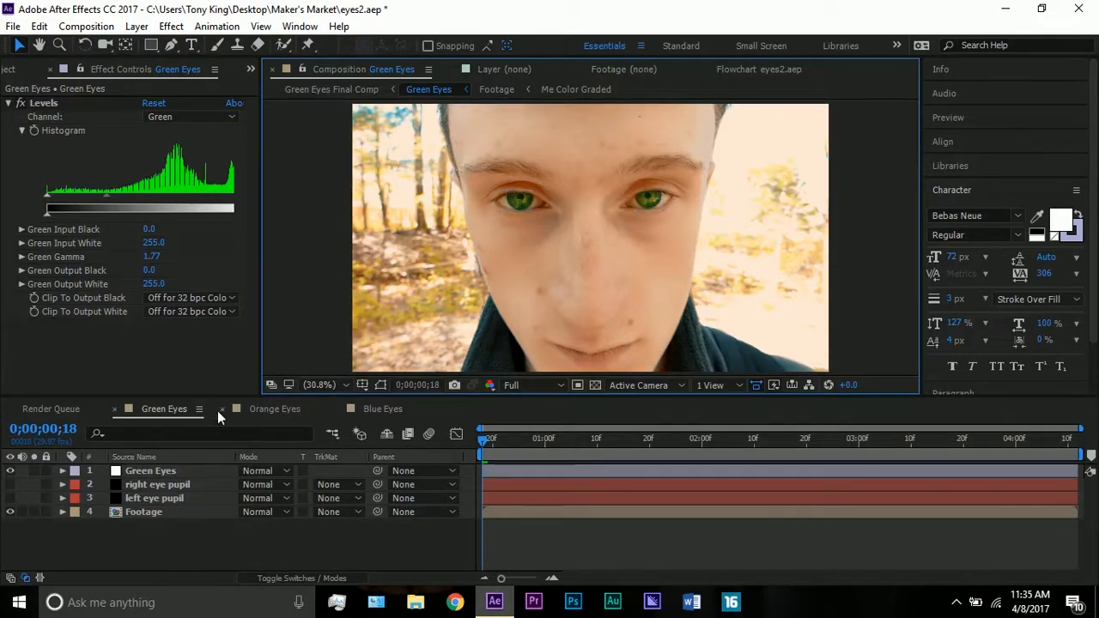
drag(101, 196, 73, 196)
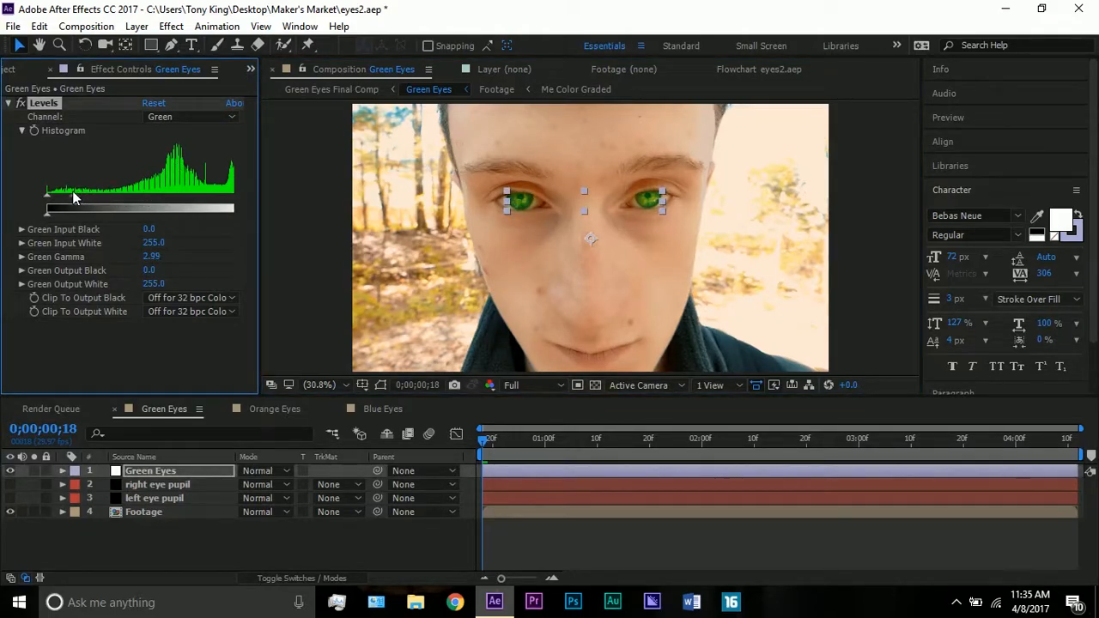
click(313, 201)
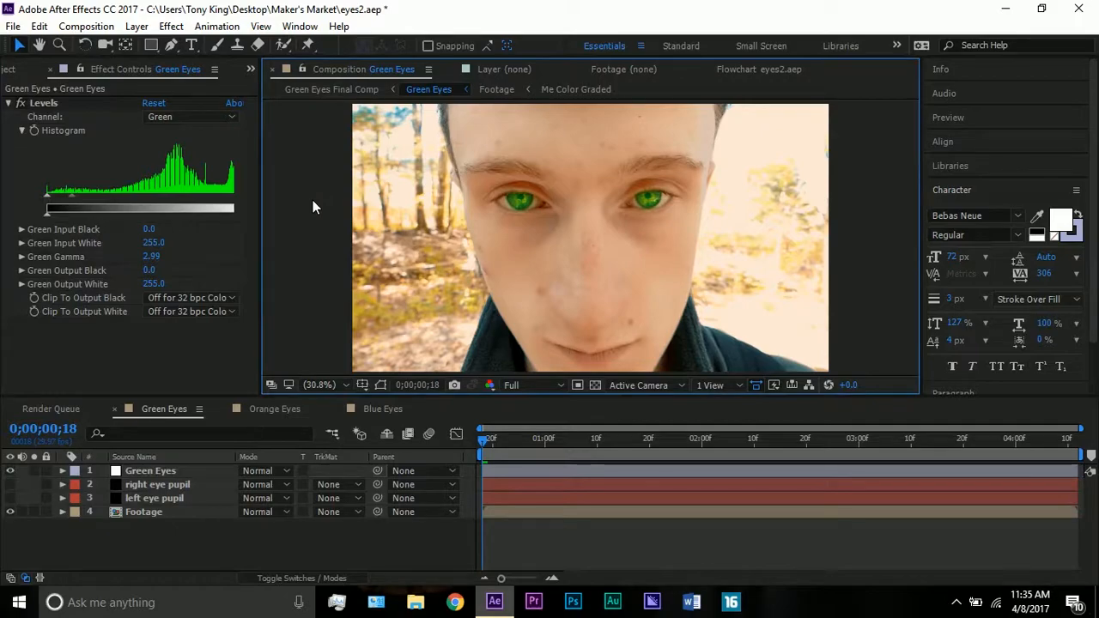
key(ctrl+z)
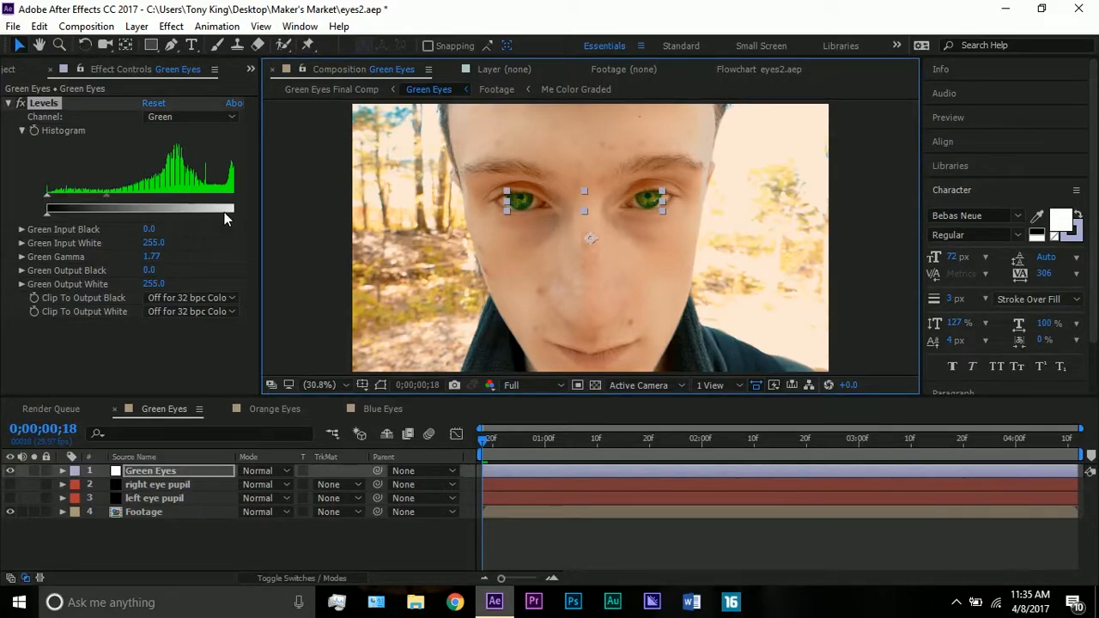
Step: Collapse the Green Eyes layer's Levels effect and select the Footage layer to view the green irises unobstructed
click(8, 102)
click(415, 229)
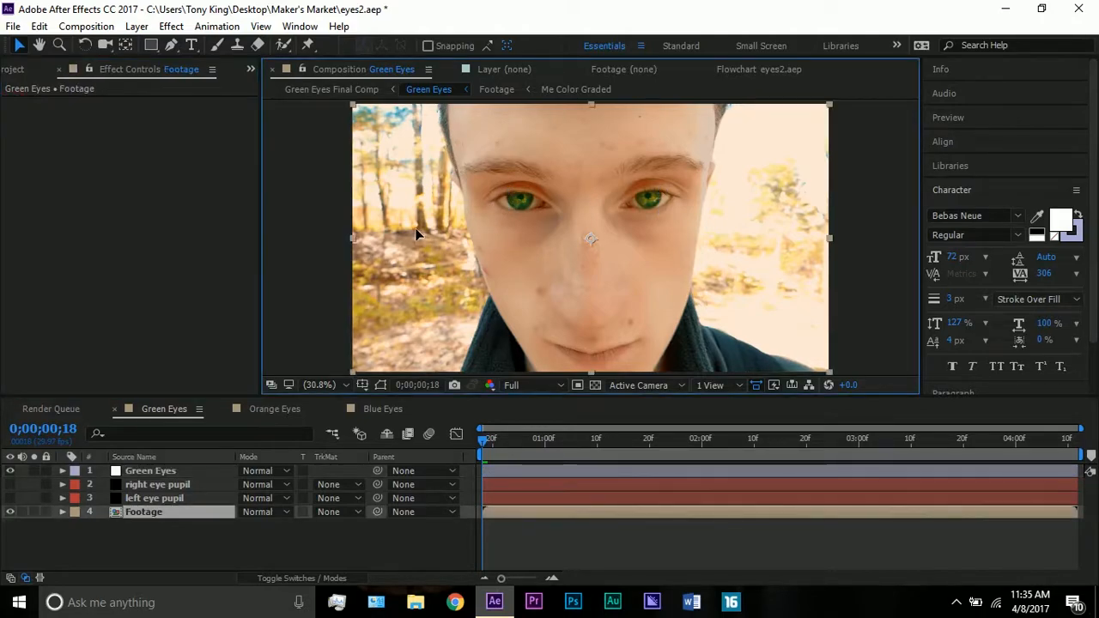